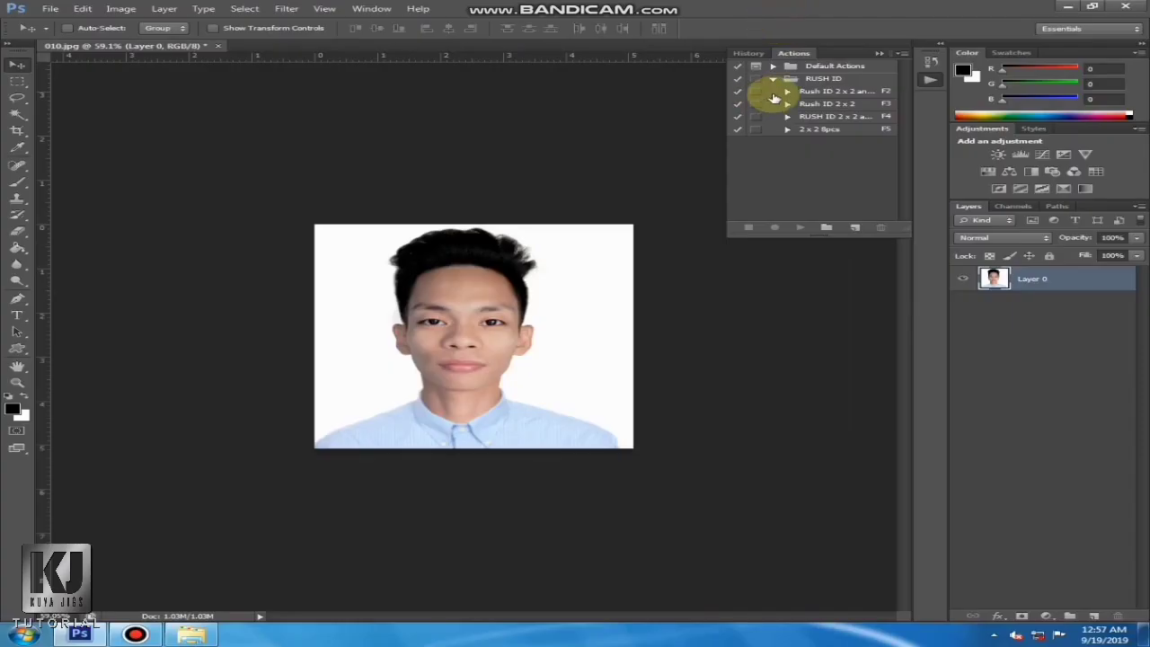
- Play the first RUSH ID action (Rush ID 2 x 2) and discard the generated layout without saving
left_click(831, 93)
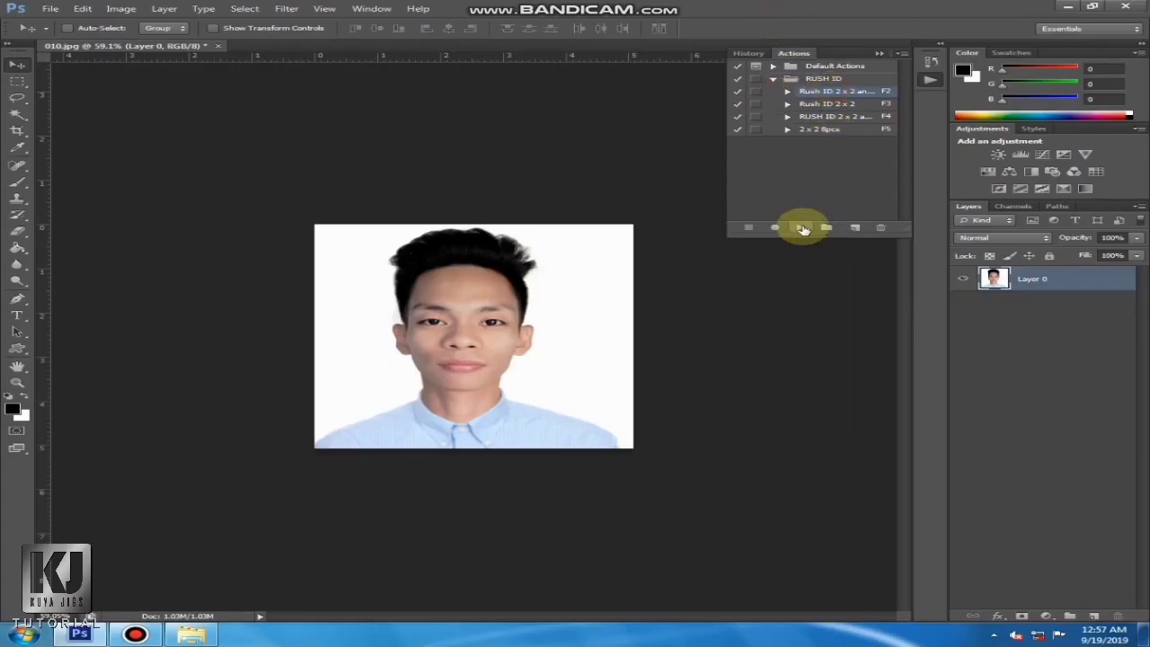
left_click(831, 105)
left_click(801, 227)
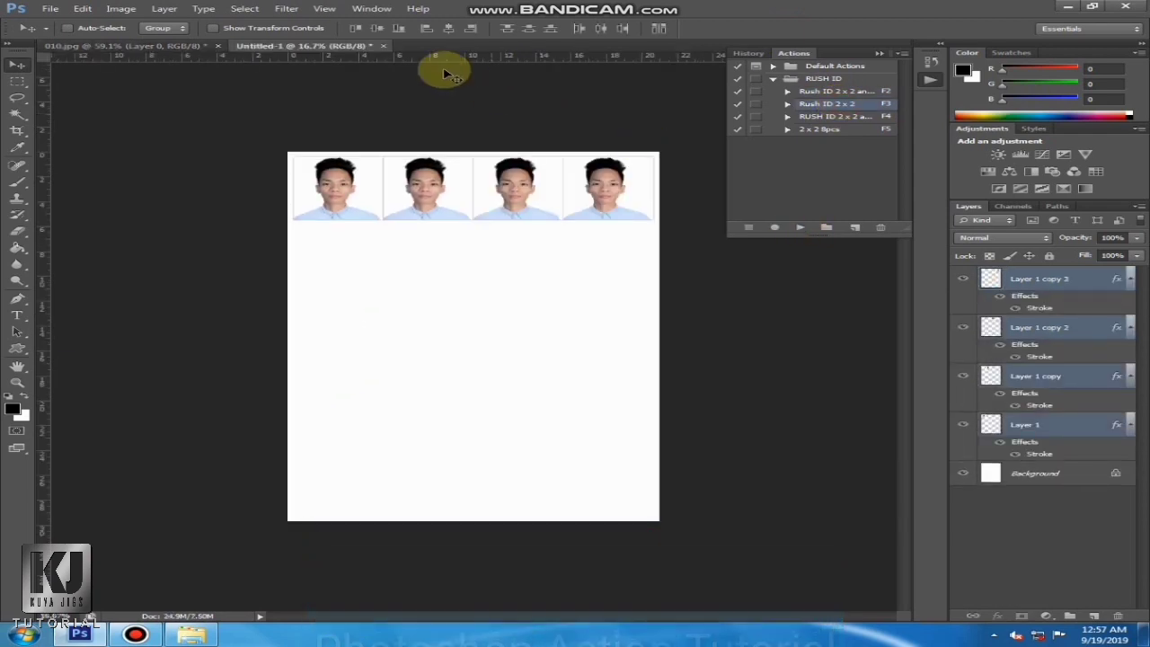
left_click(383, 45)
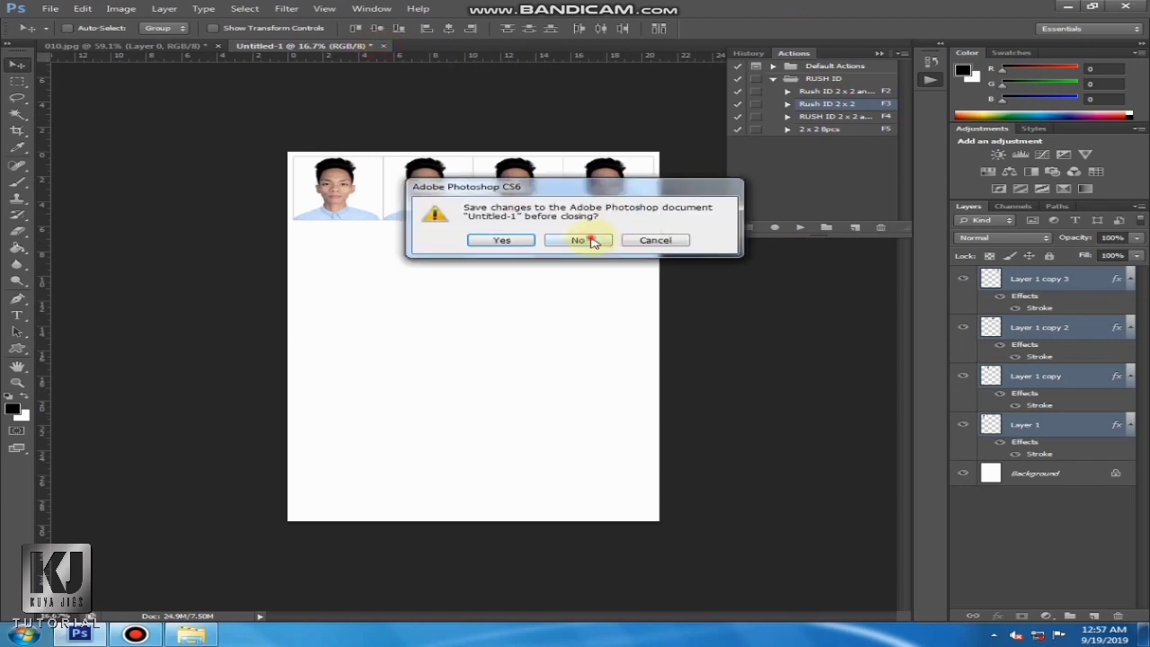
left_click(596, 239)
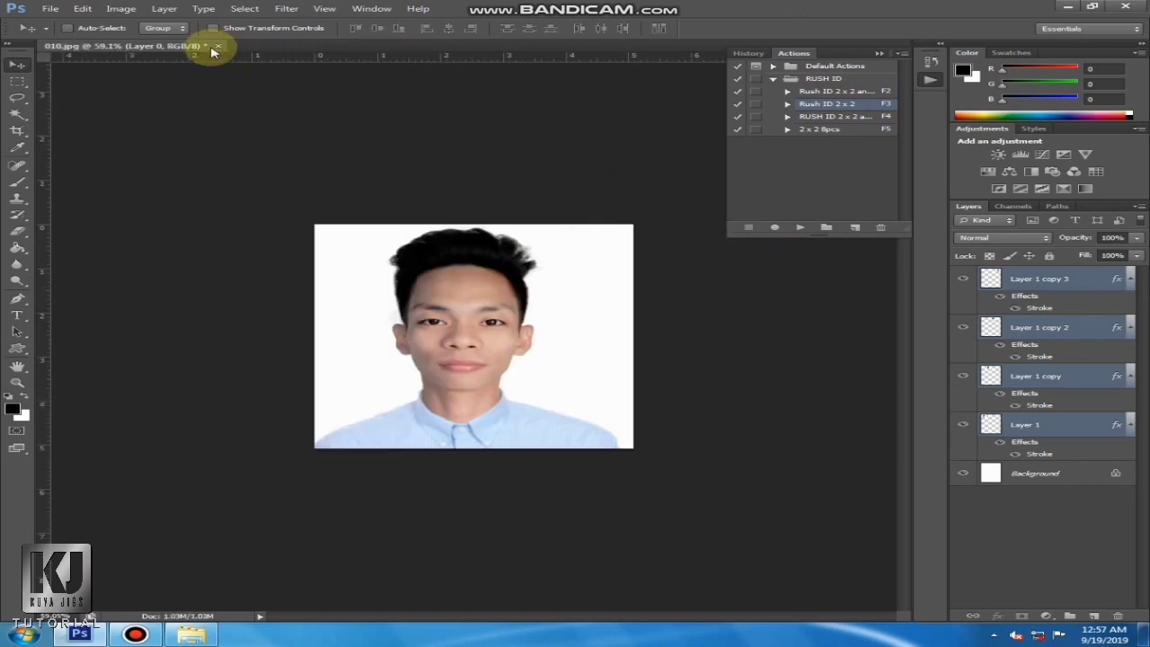
- Play the action again and discard the second layout without saving
left_click(801, 226)
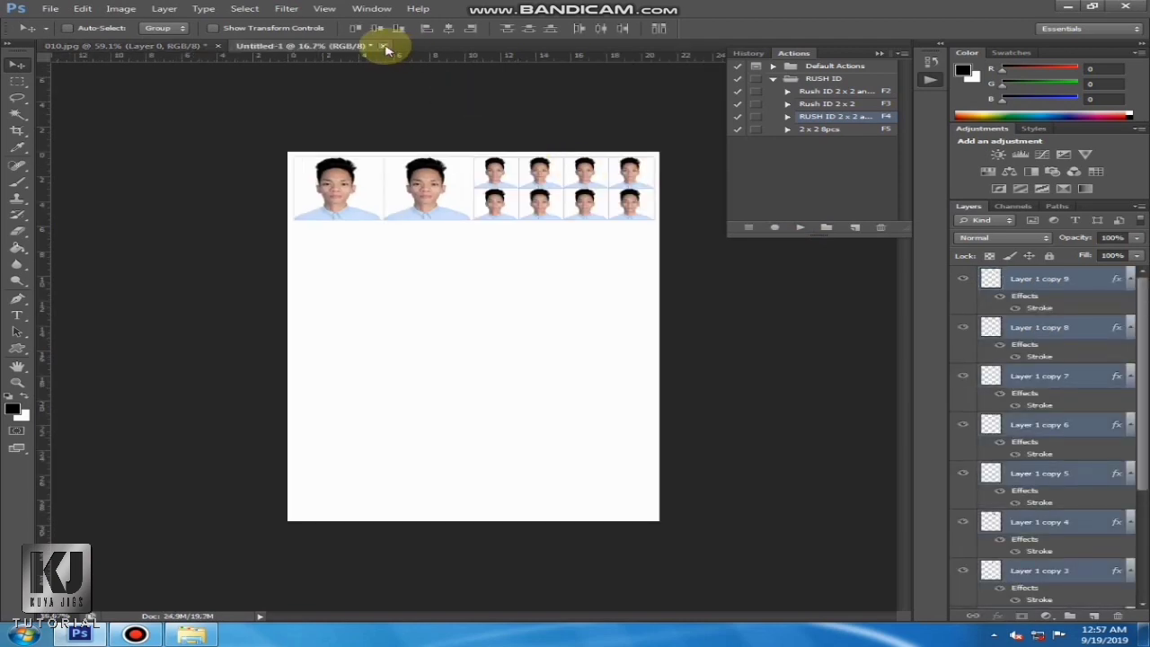
left_click(384, 46)
left_click(582, 239)
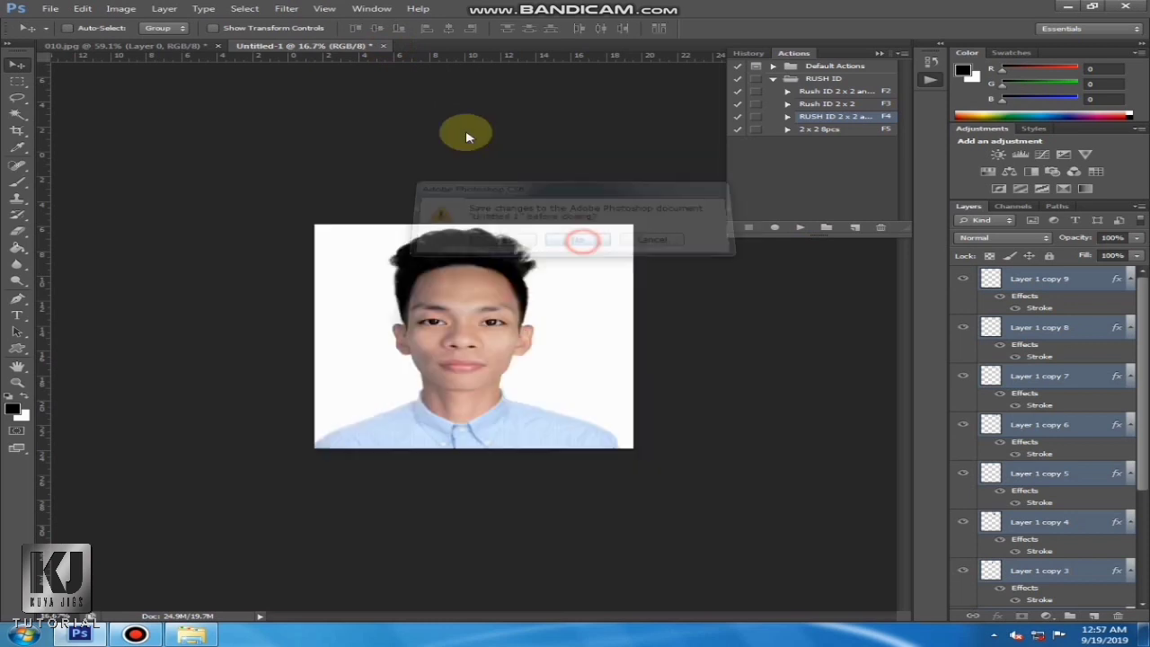
- Run the 2 x 2 8pcs action, discard its eight-photo layout, and close 010.jpg
left_click(855, 129)
left_click(802, 228)
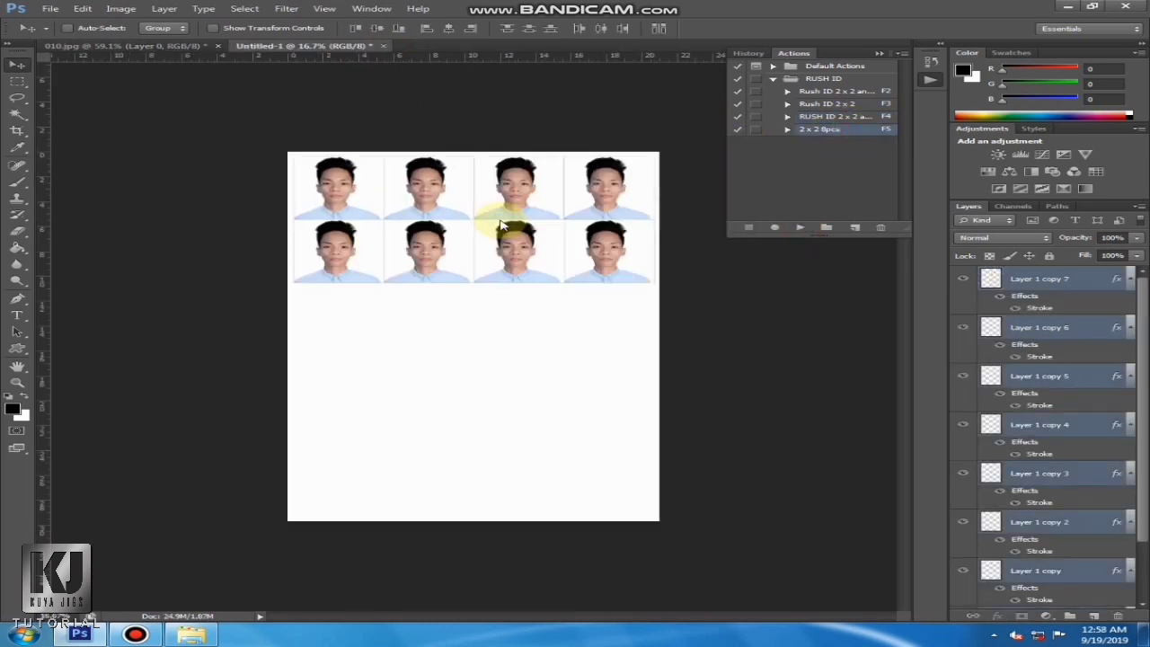
left_click(383, 46)
left_click(580, 240)
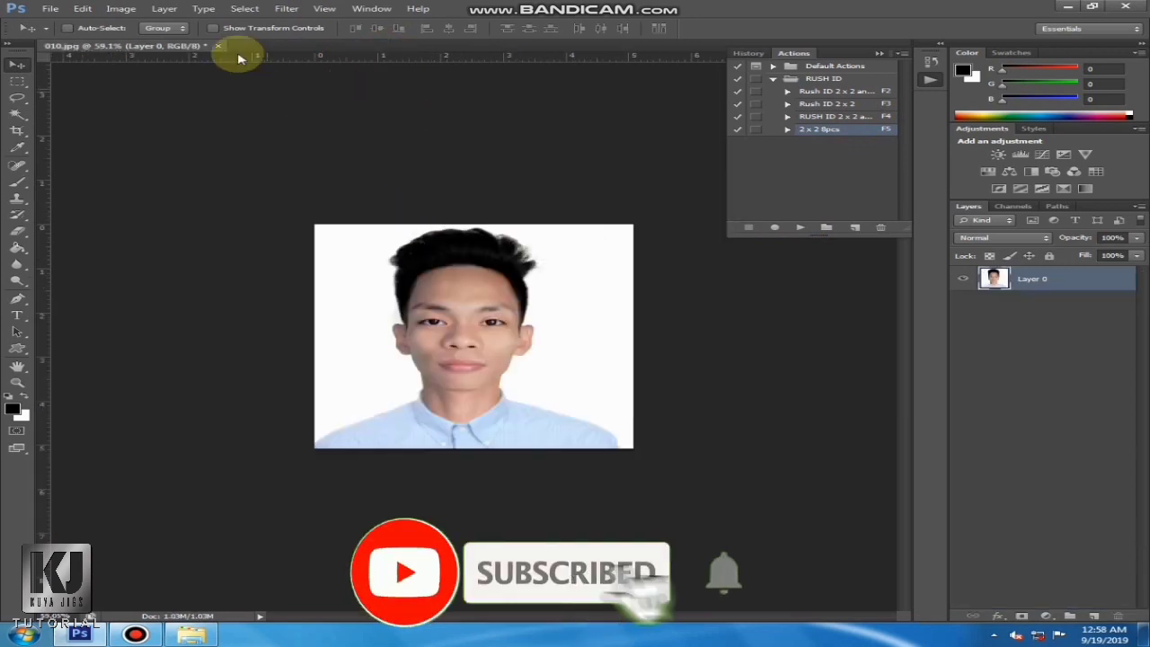
left_click(218, 46)
- Discard 010.jpg unsaved, then drag it from the Rush ID folder back into Photoshop
left_click(583, 239)
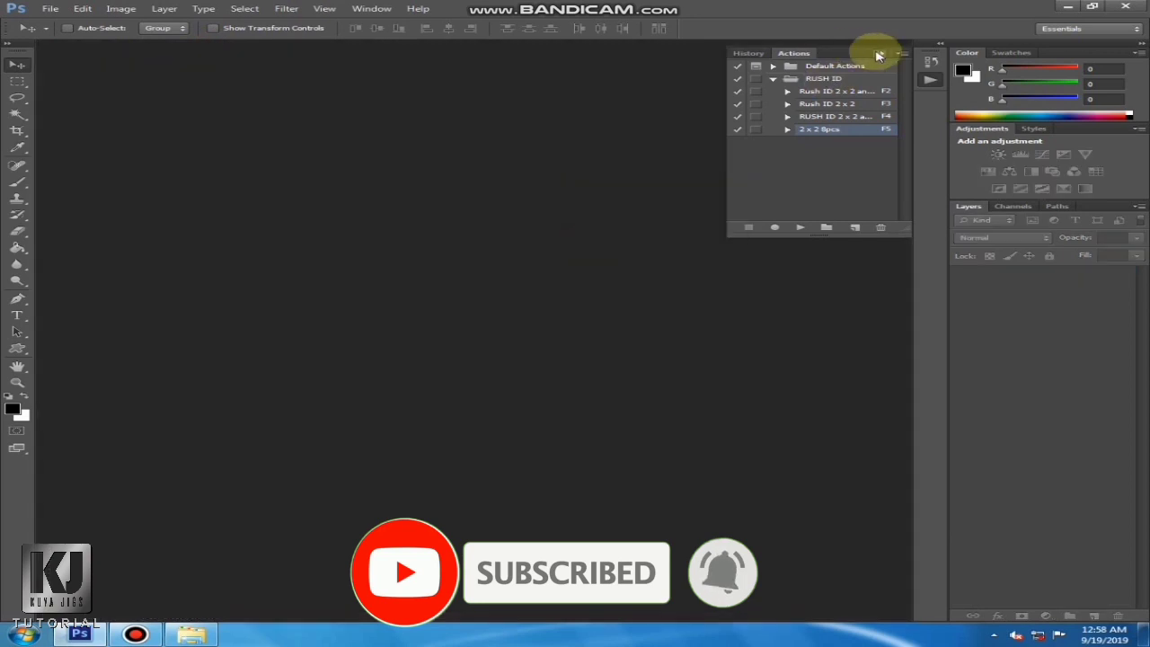
left_click(879, 55)
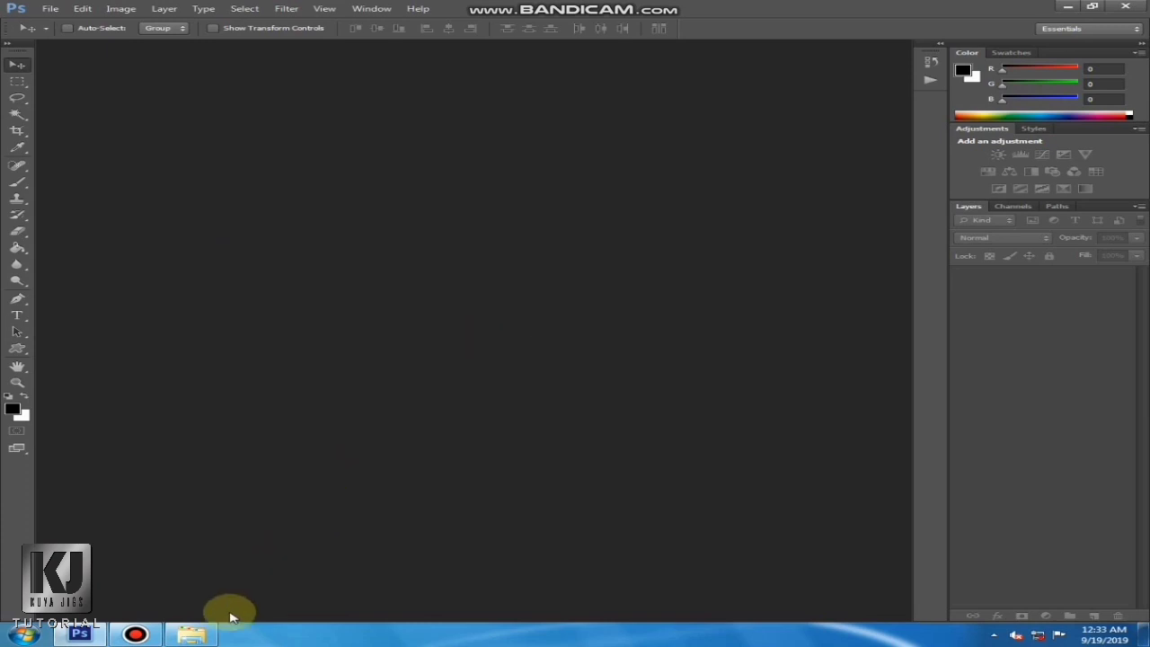
left_click(213, 637)
left_click(334, 197)
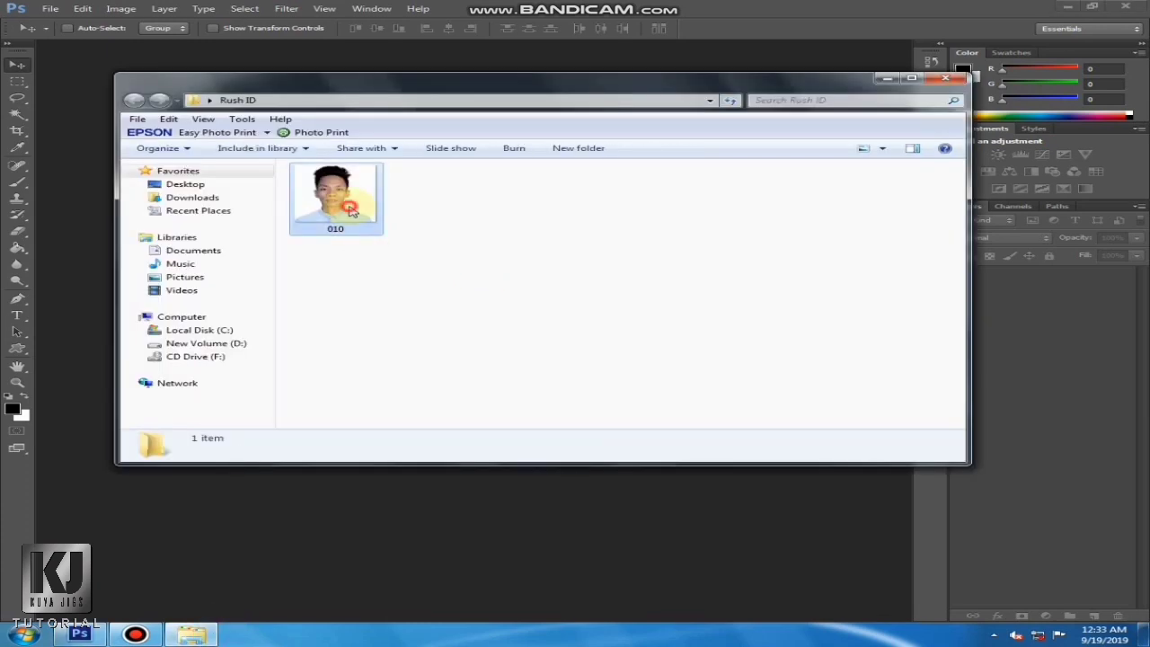
left_click_drag(348, 221, 477, 316)
key("alt+Tab")
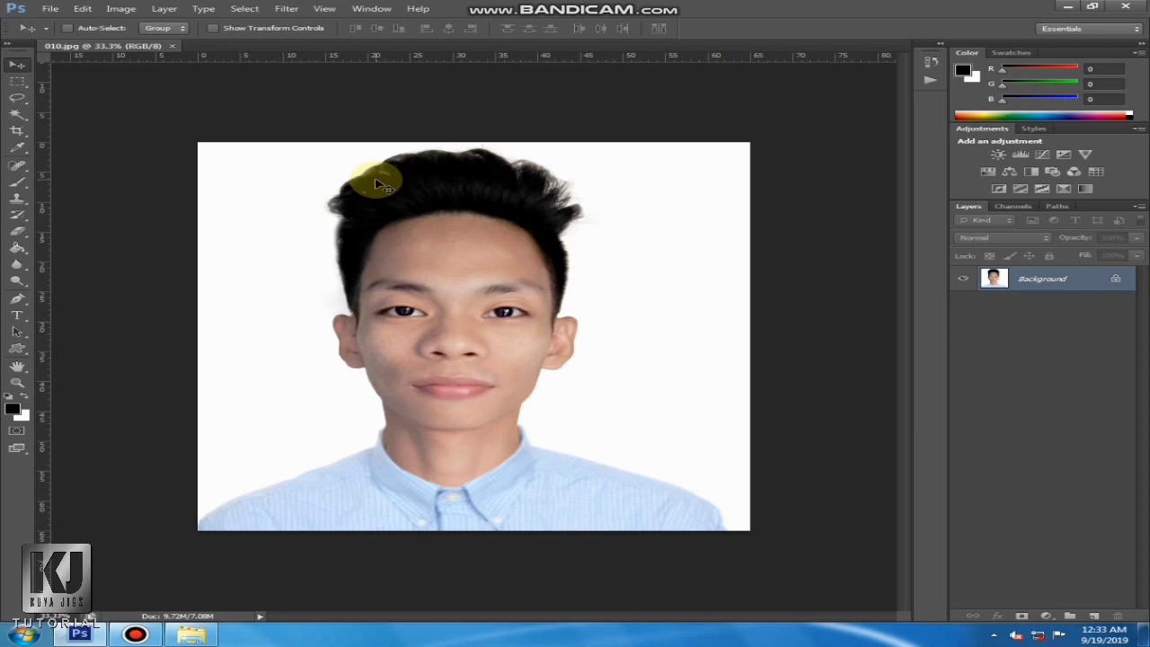
- Set the Rectangular Marquee to Fixed Ratio style with width 2 and height 2
right_click(17, 81)
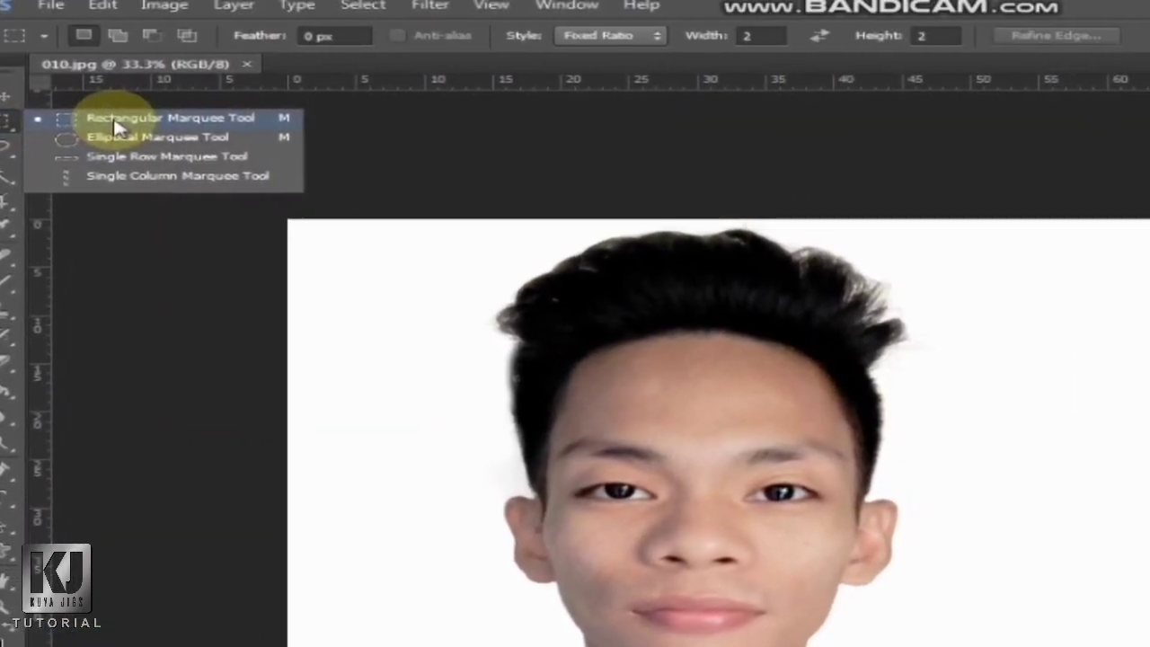
left_click(110, 78)
left_click(557, 36)
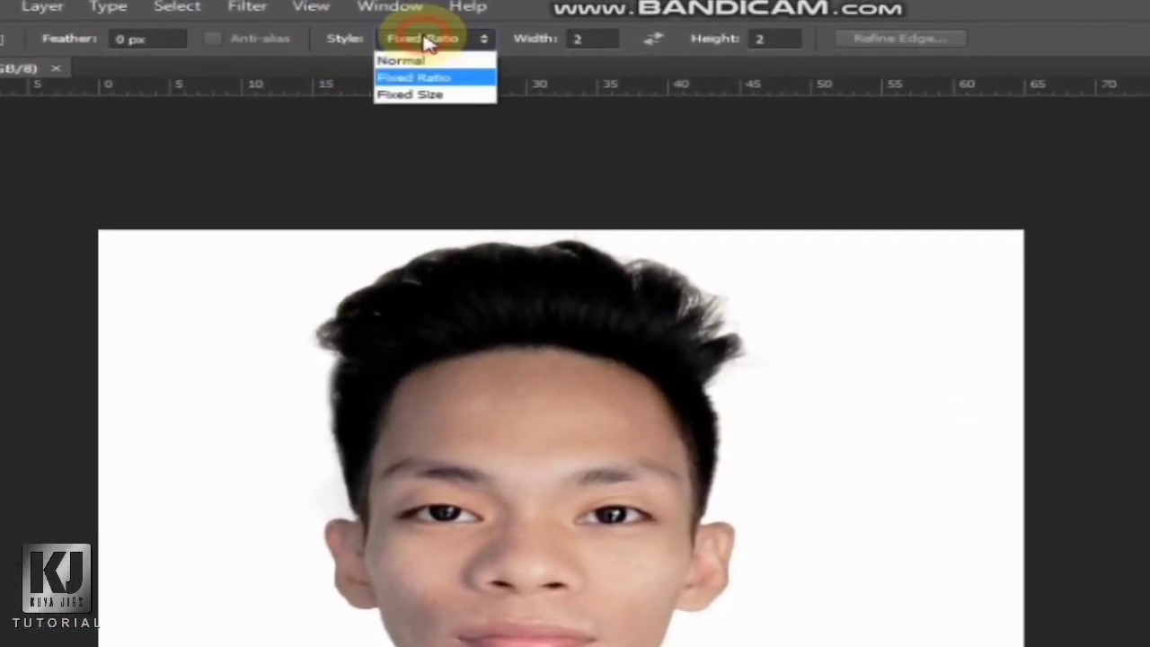
left_click(385, 81)
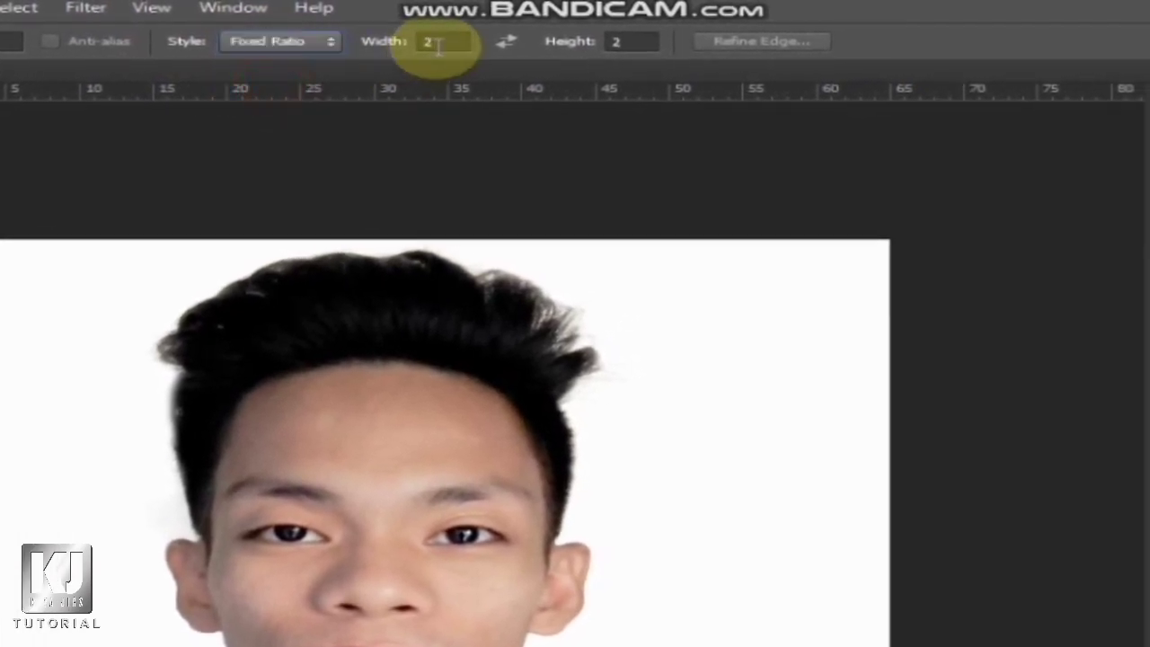
left_click(554, 40)
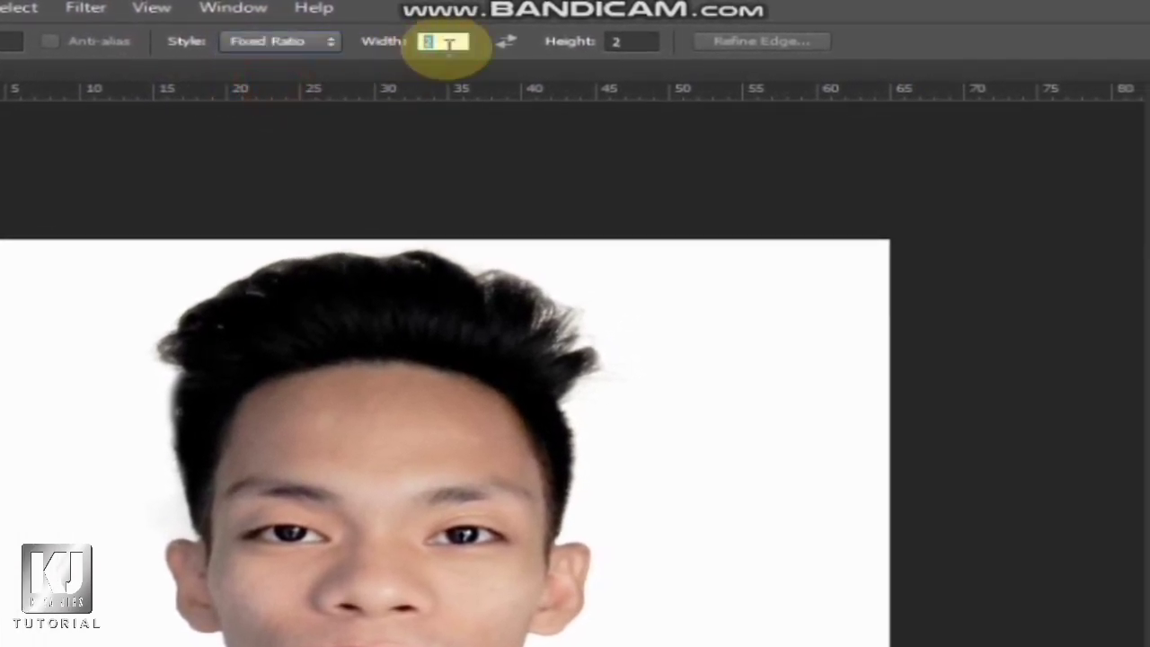
type("2")
key("Tab")
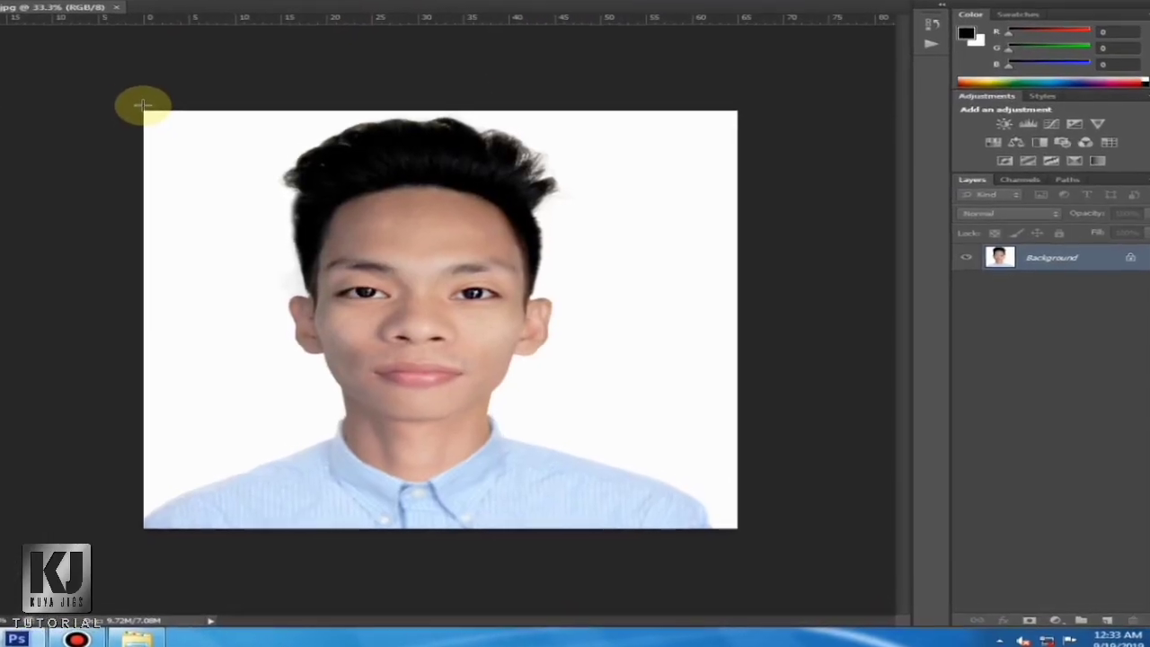
- Drag a square selection over the photo and set it as the crop area
left_click_drag(72, 69, 653, 496)
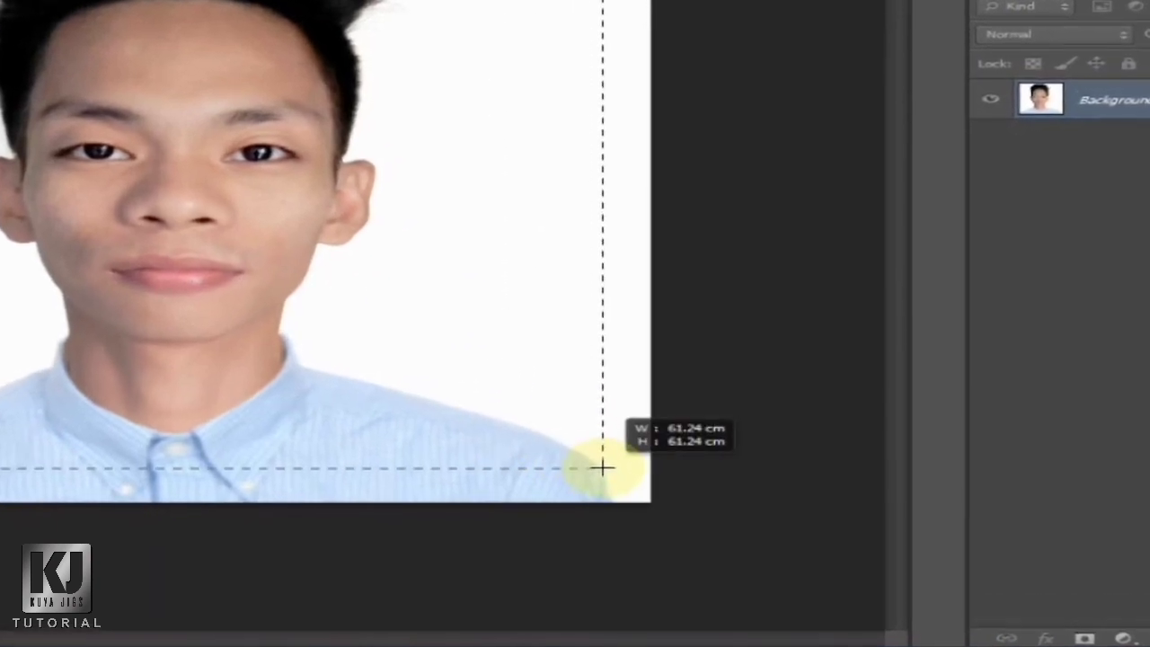
left_click_drag(579, 473, 579, 474)
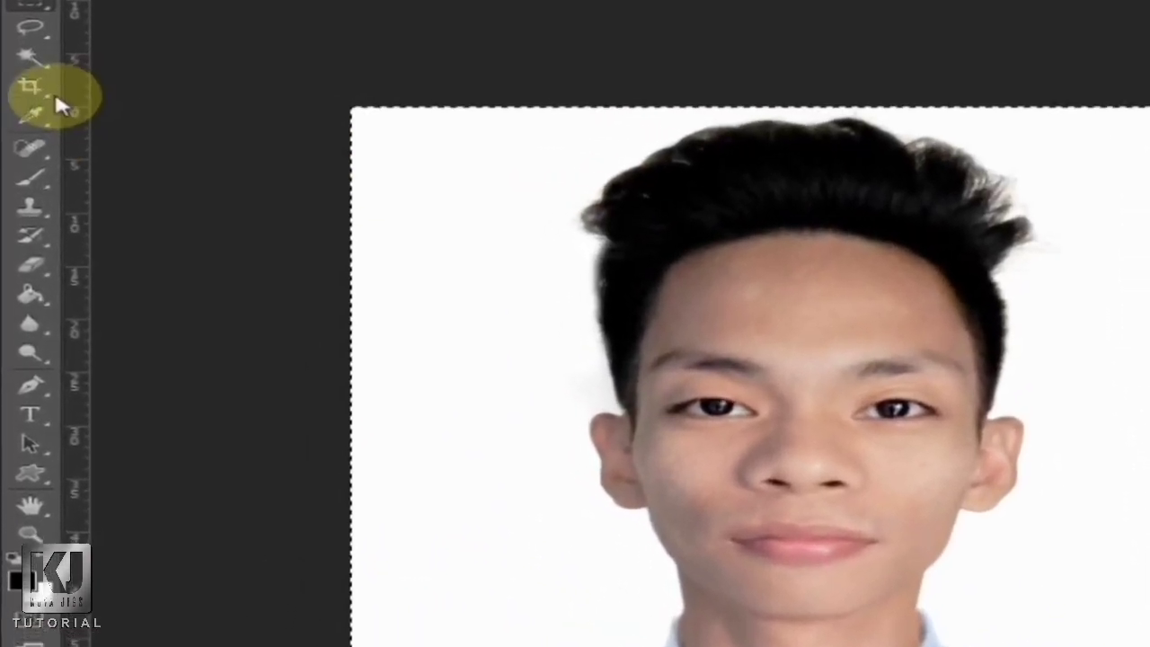
left_click(23, 111)
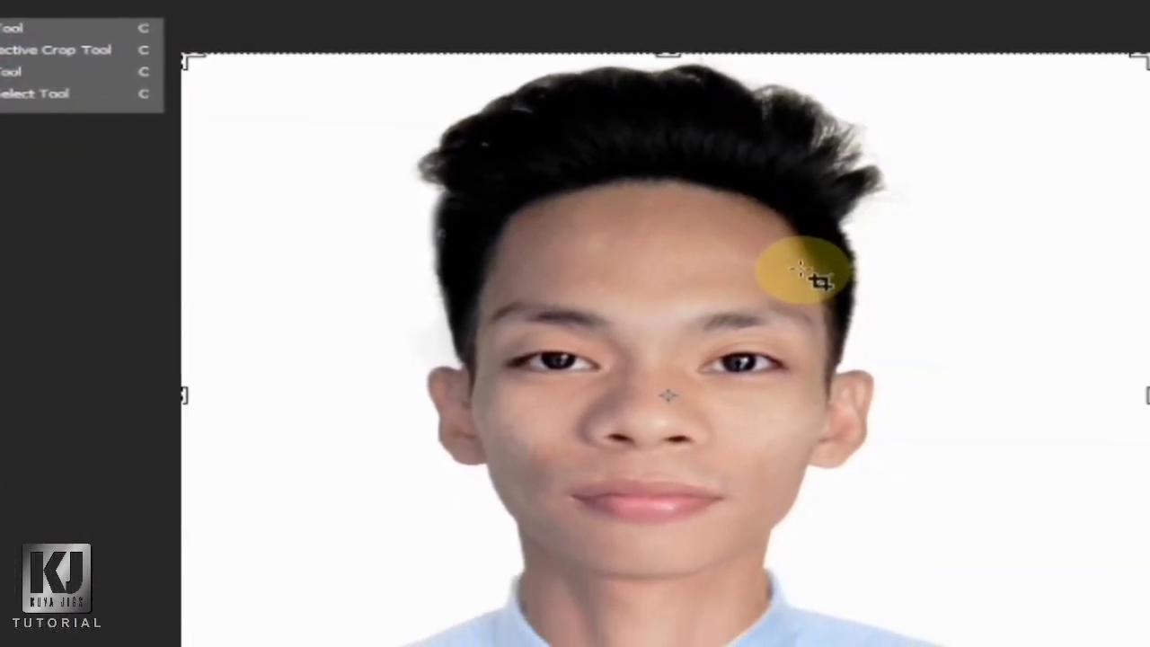
left_click(848, 257)
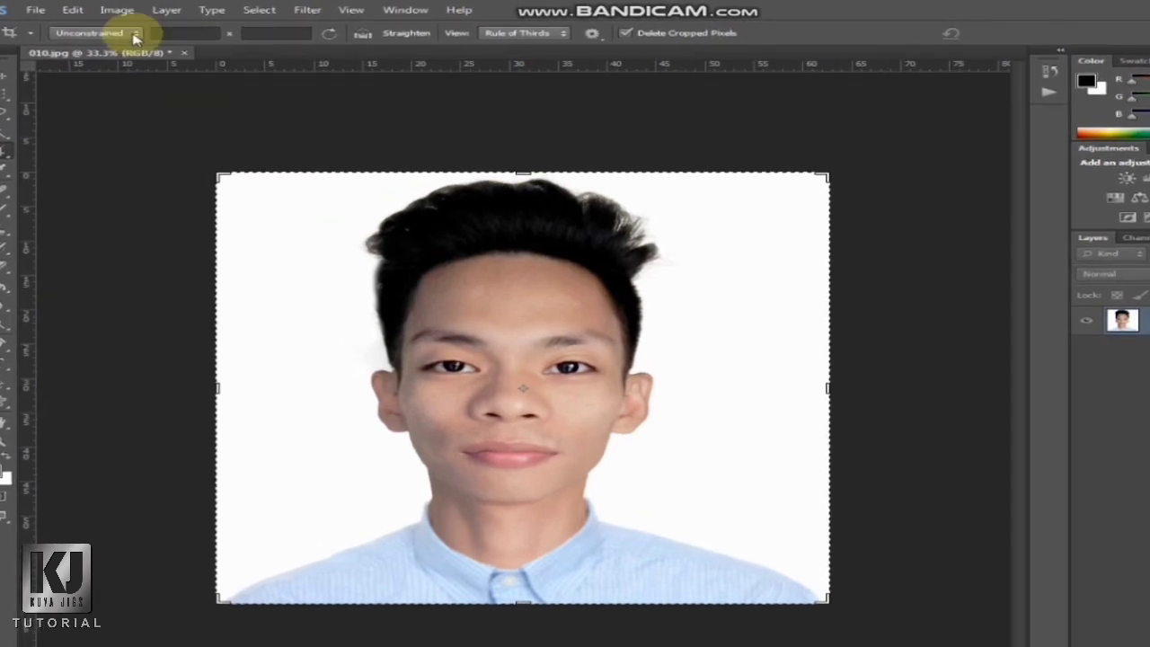
- In Image Size, use inches with width 2 and resolution 300 pixels/inch (600 × 600 px)
left_click(121, 9)
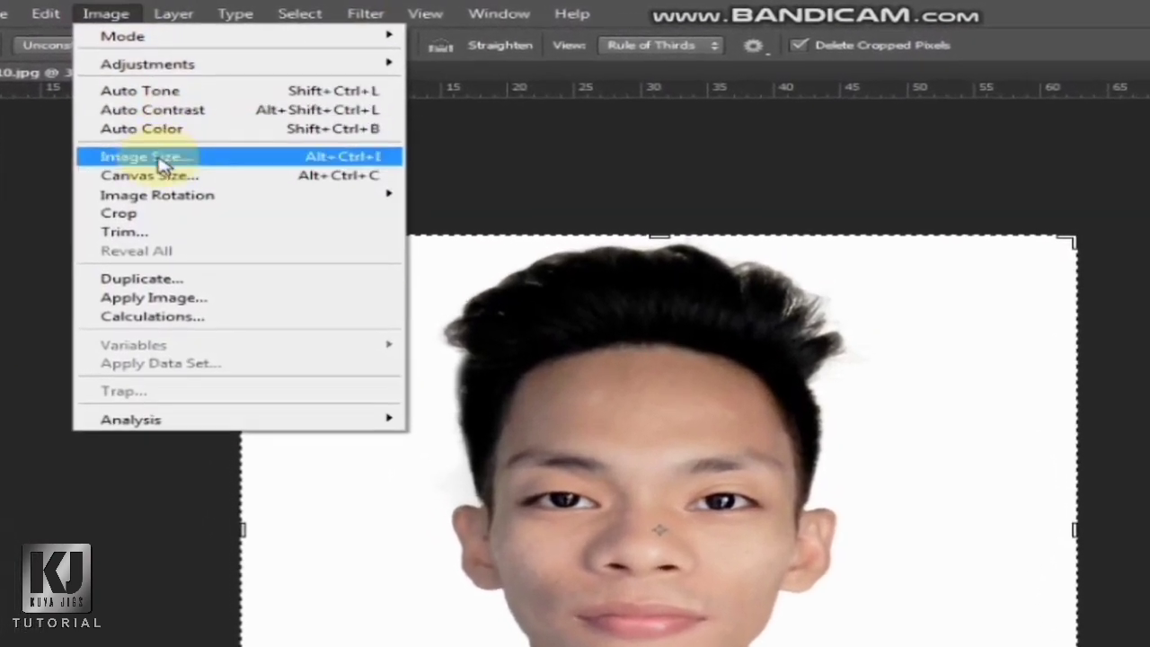
left_click(167, 132)
left_click(746, 346)
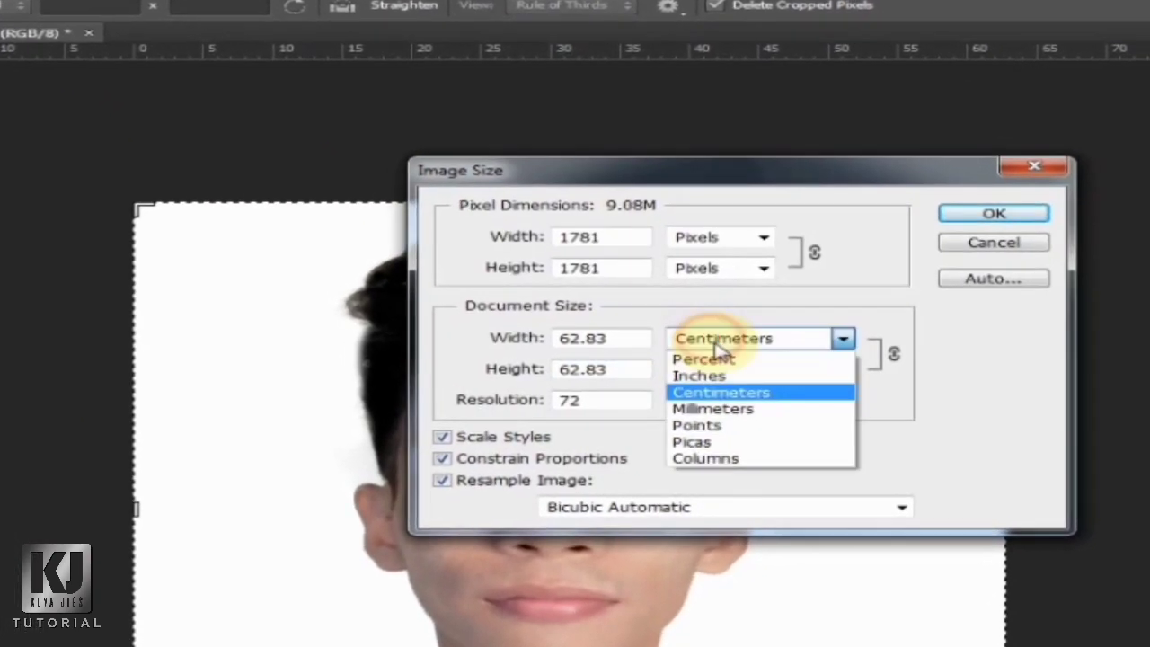
left_click(746, 379)
left_click_drag(600, 336, 486, 337)
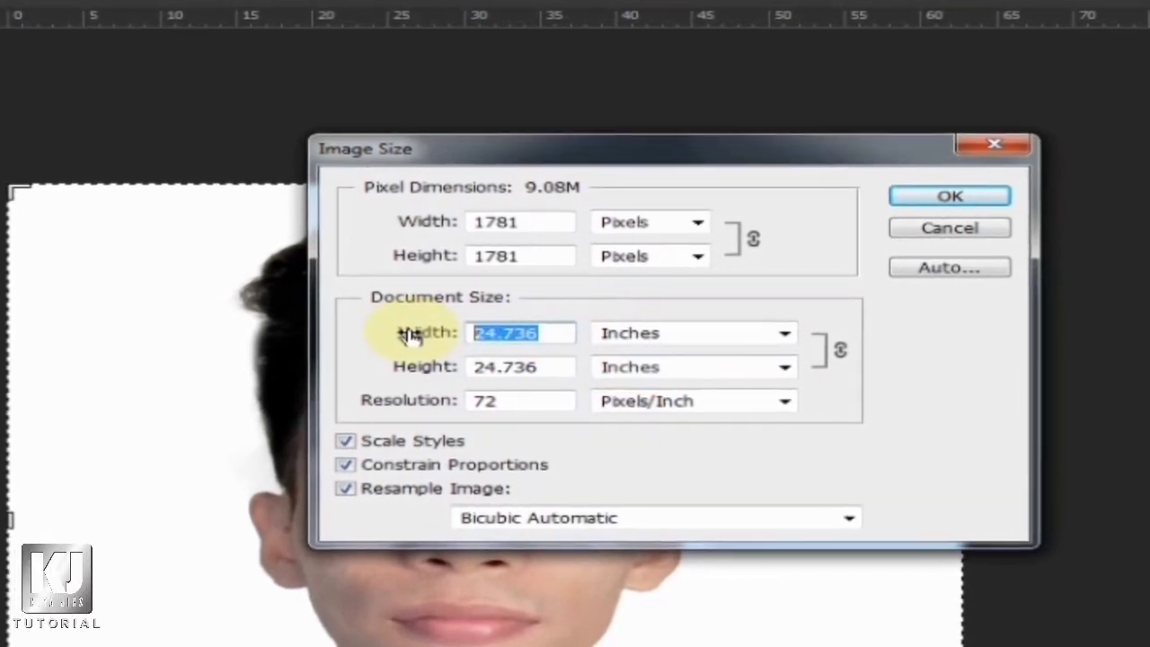
type("2")
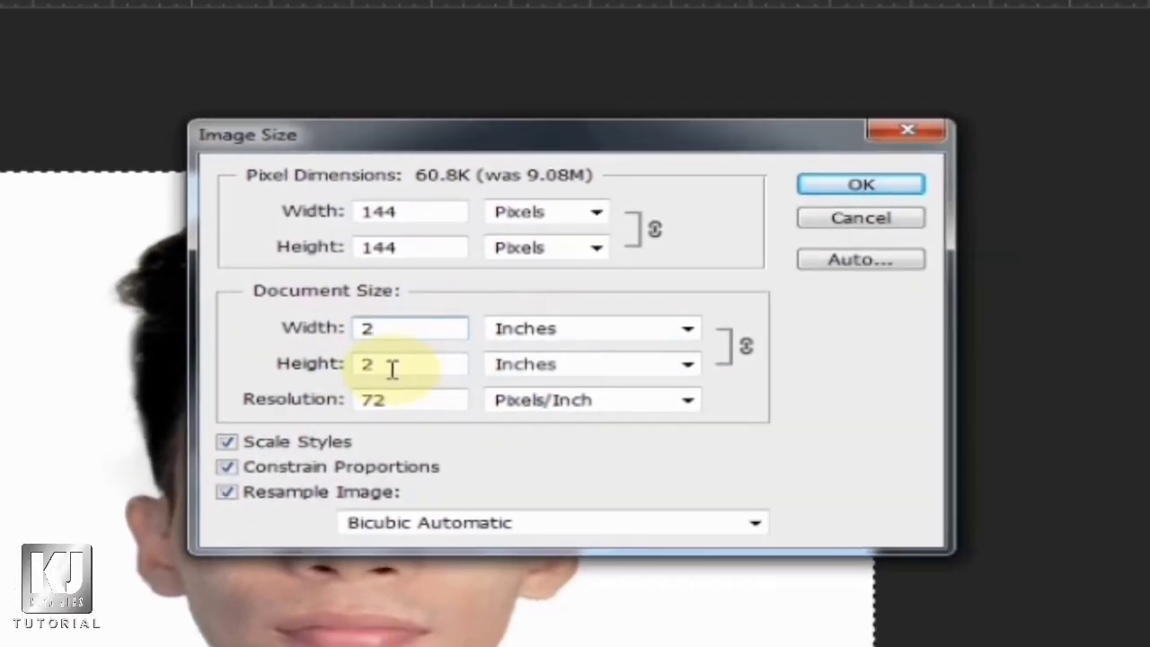
double_click(392, 365)
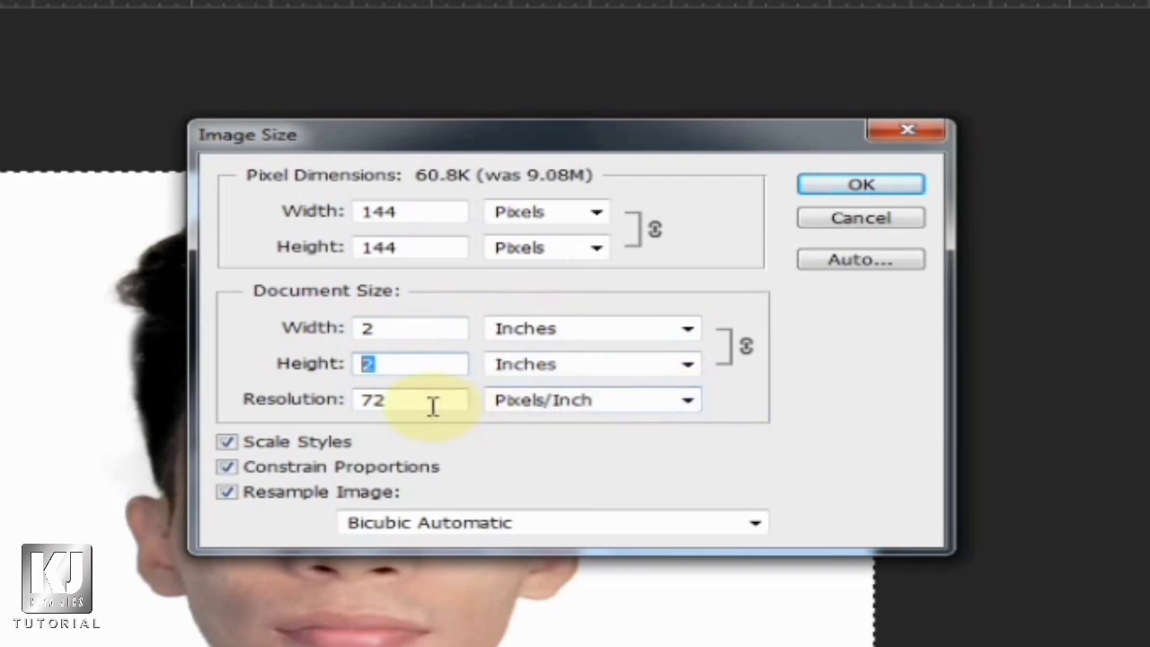
left_click_drag(433, 404, 297, 409)
type("300")
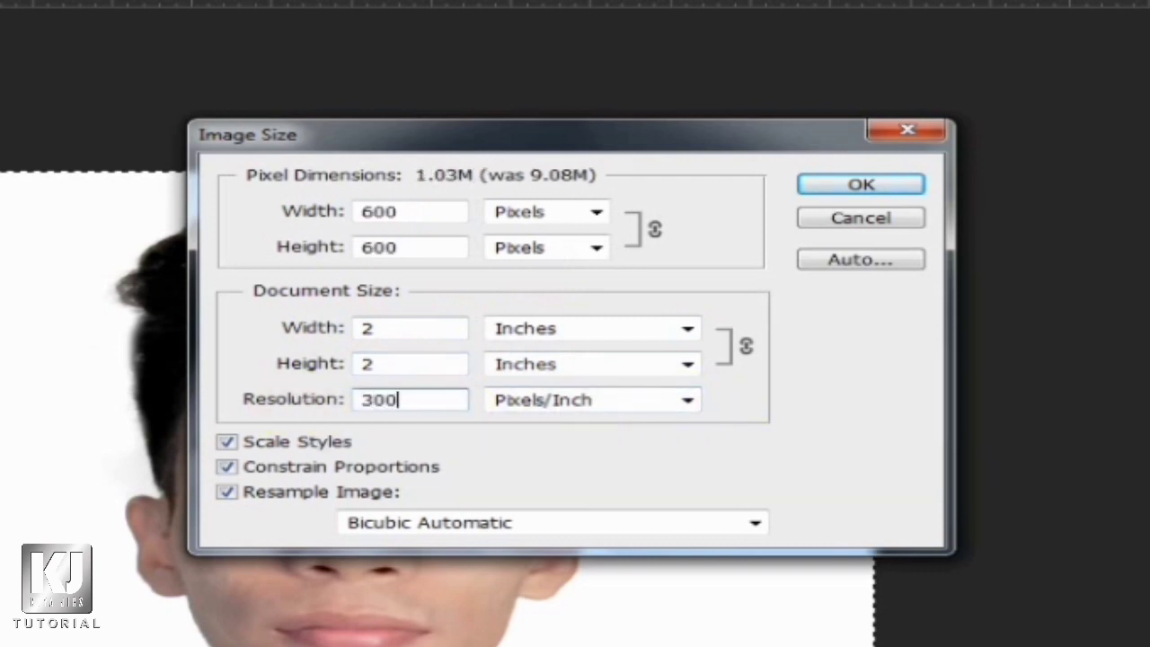
left_click(864, 189)
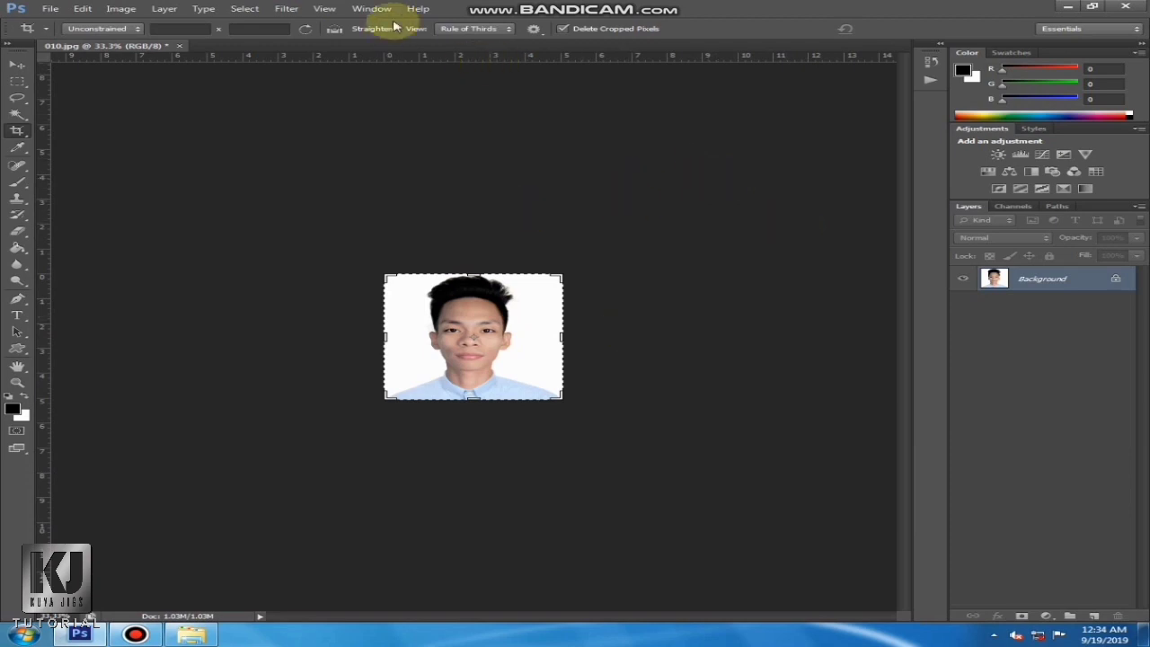
- Reopen the Actions panel and add a new action set named 'RUSH ID'
left_click(375, 9)
left_click(381, 67)
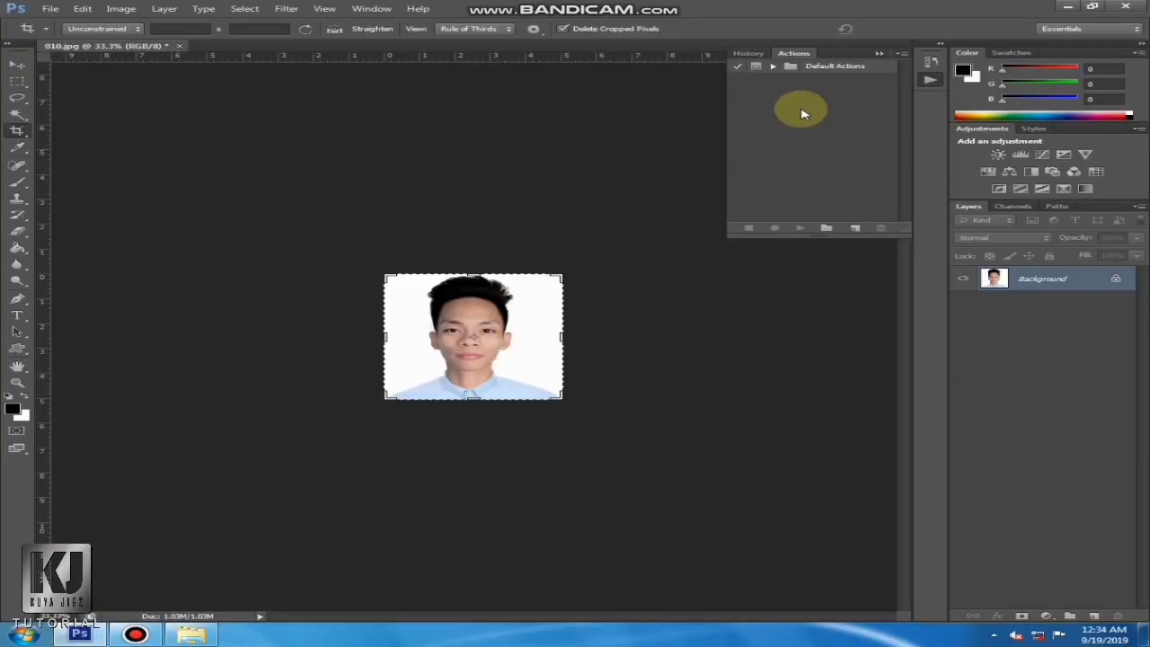
left_click(826, 228)
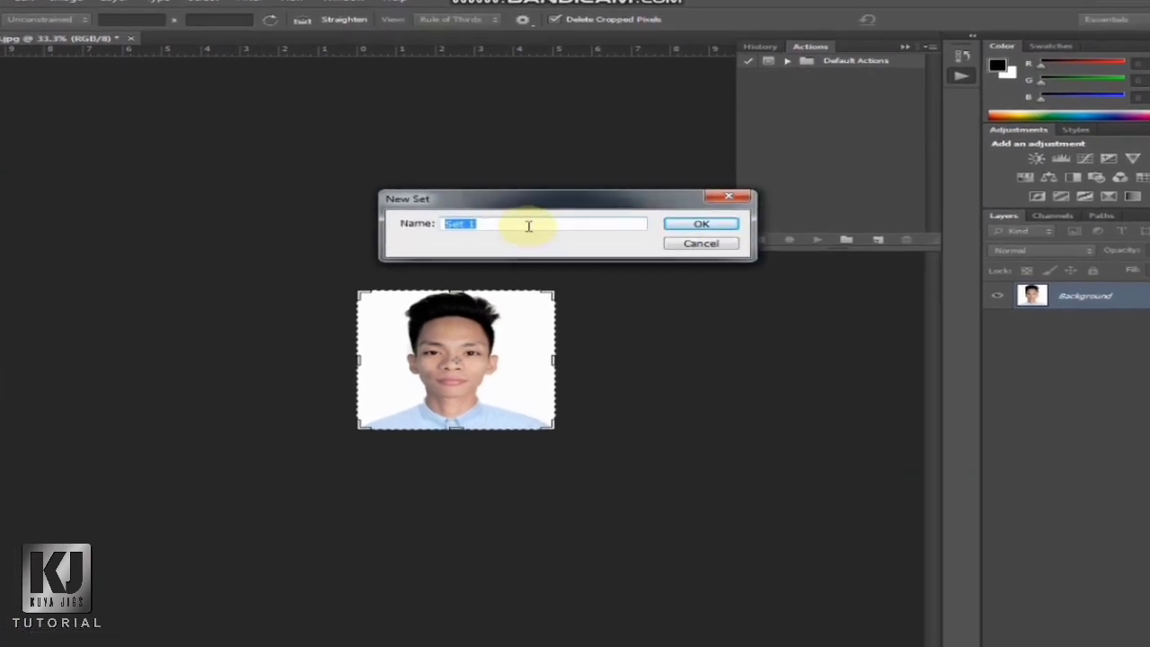
type("RU")
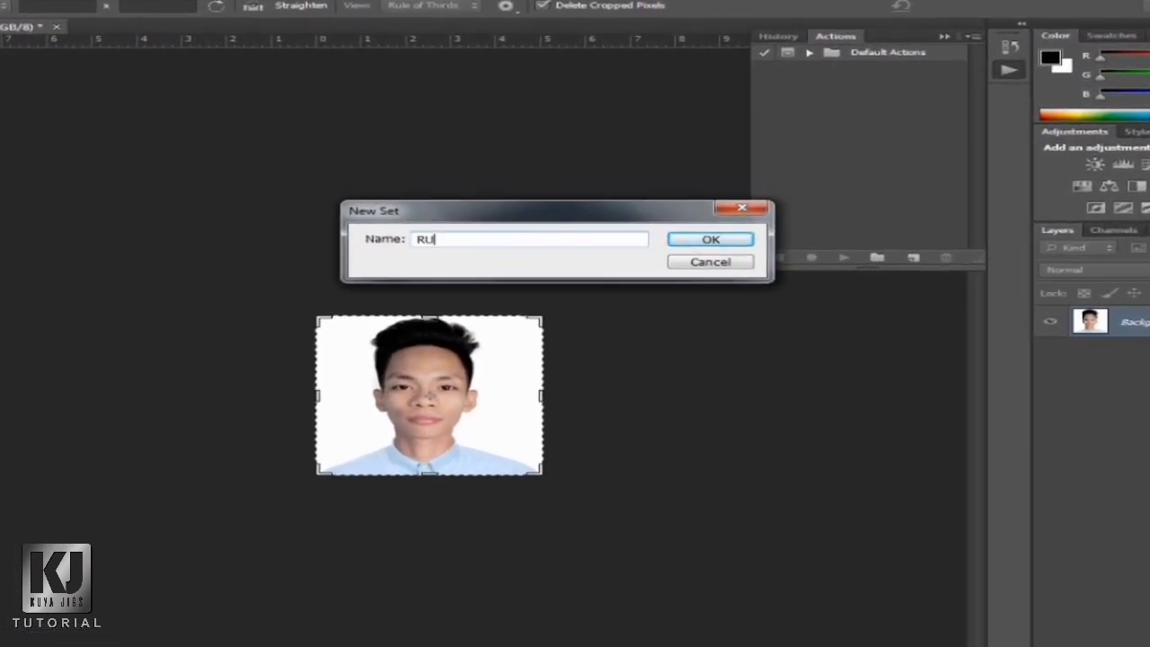
type("SH ID")
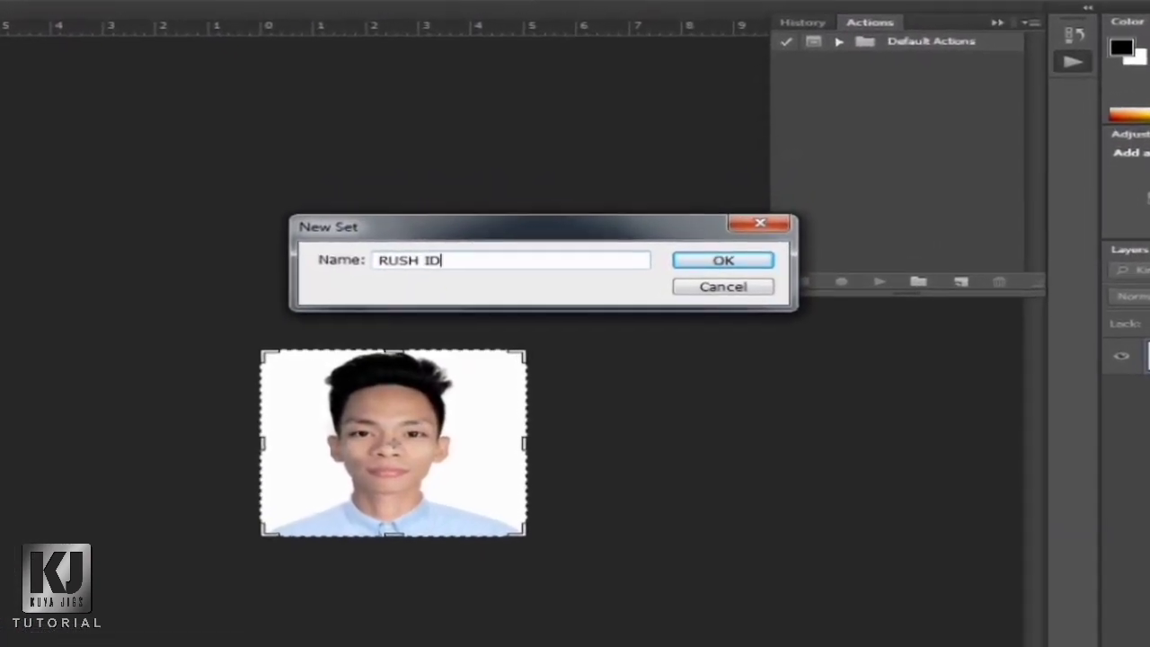
left_click(723, 260)
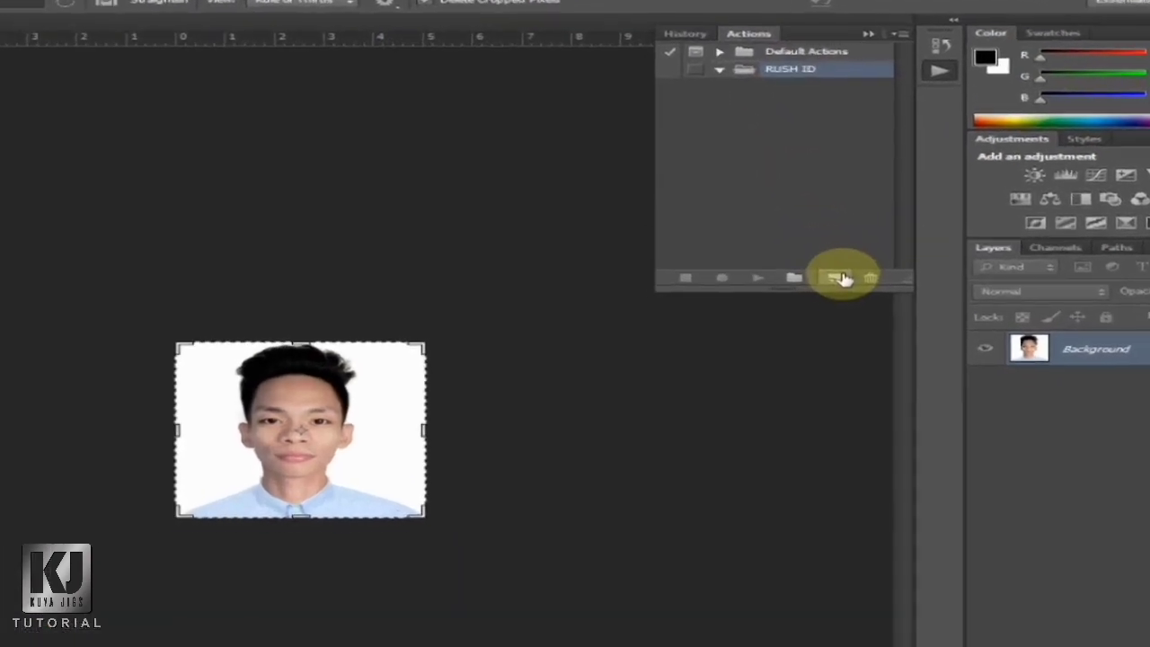
- Create action 'Rush ID 2 x 2 and 1 x 1' on F2 in RUSH ID and start recording
left_click(830, 305)
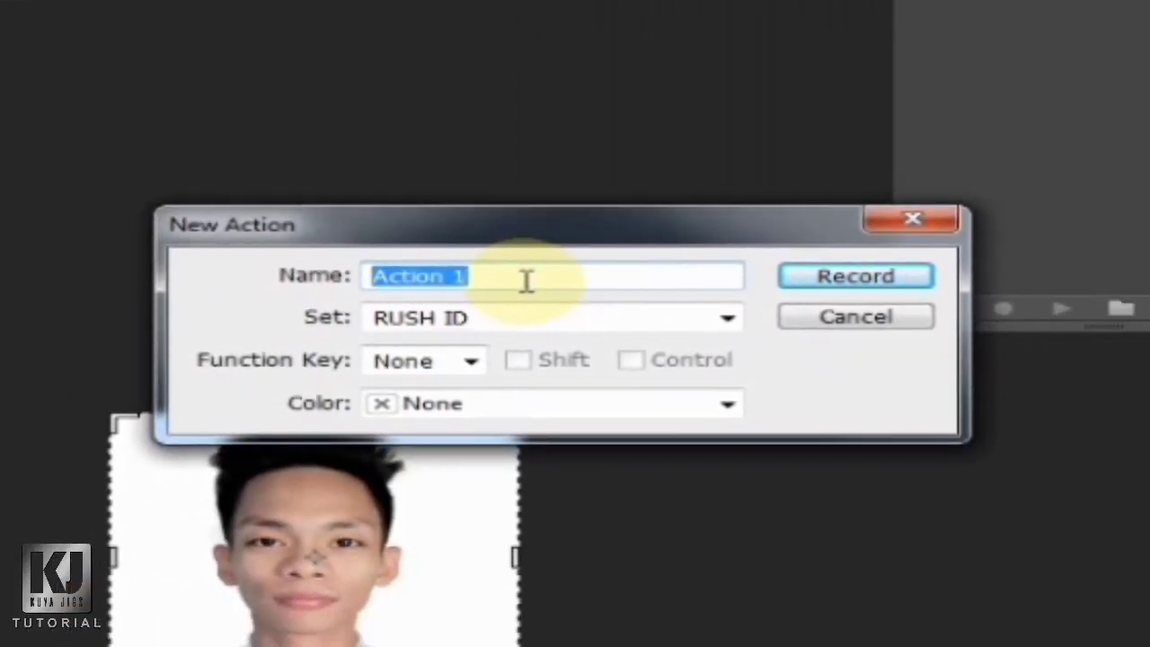
type("Rush ID 2 x 2 and 1 x")
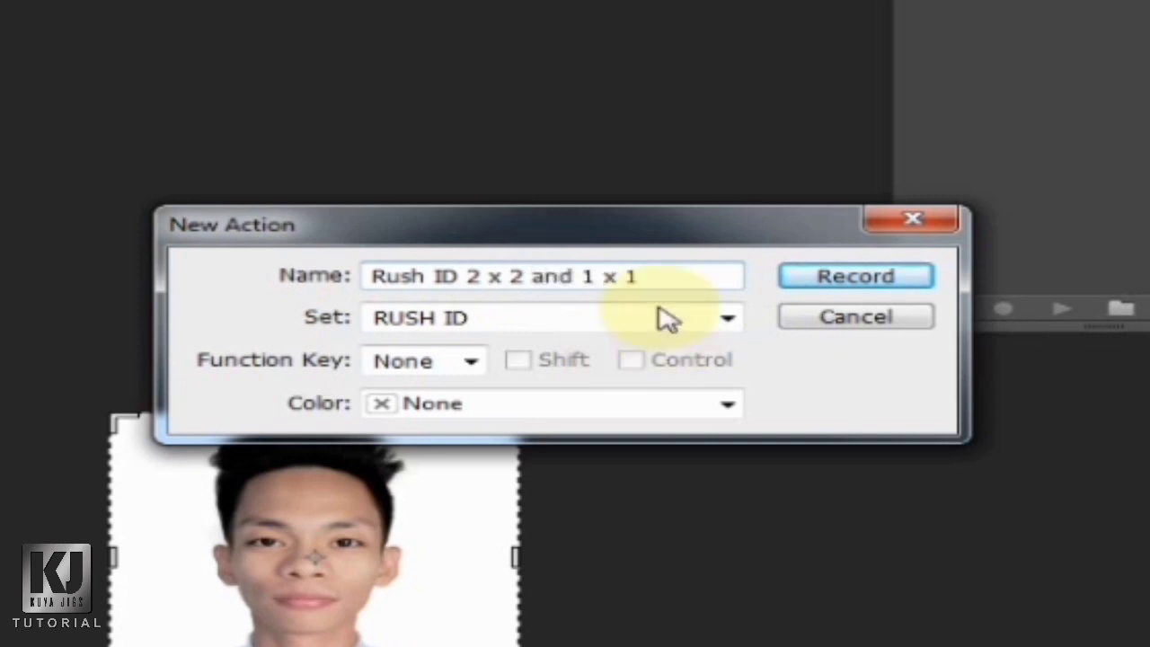
left_click(470, 364)
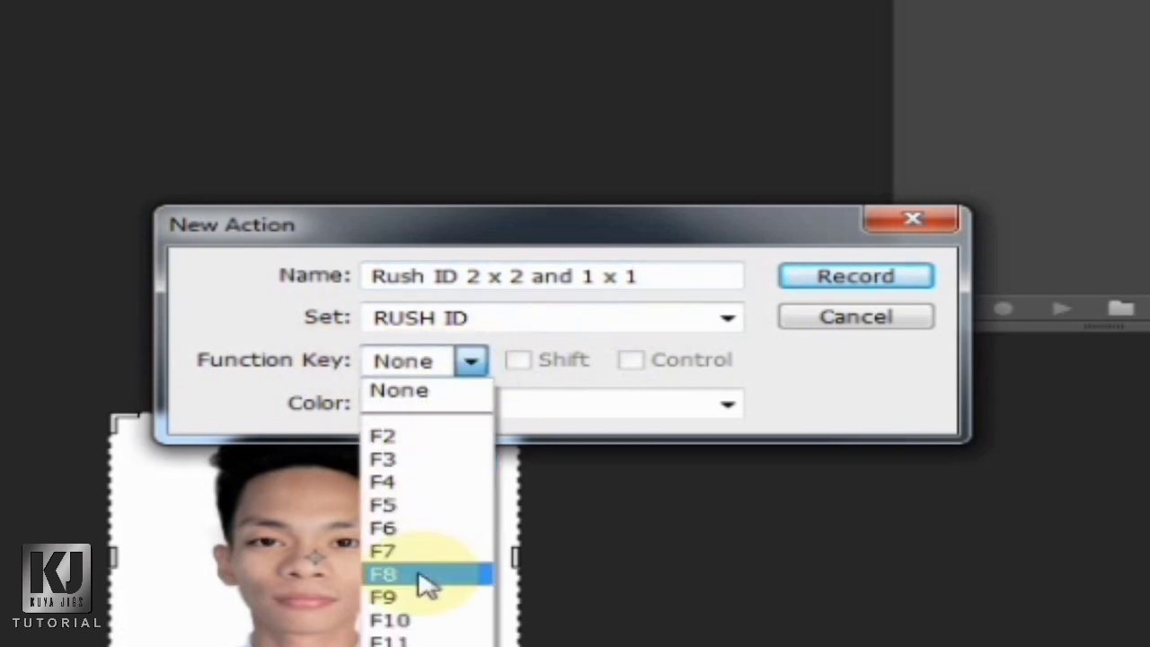
left_click(426, 440)
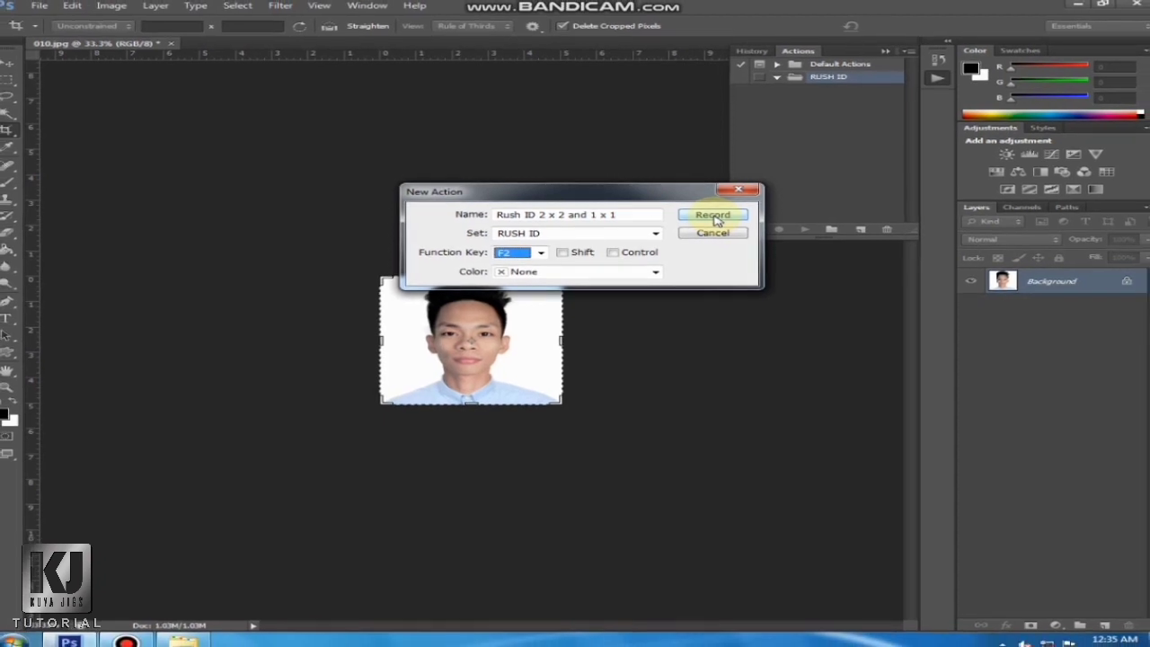
left_click(717, 218)
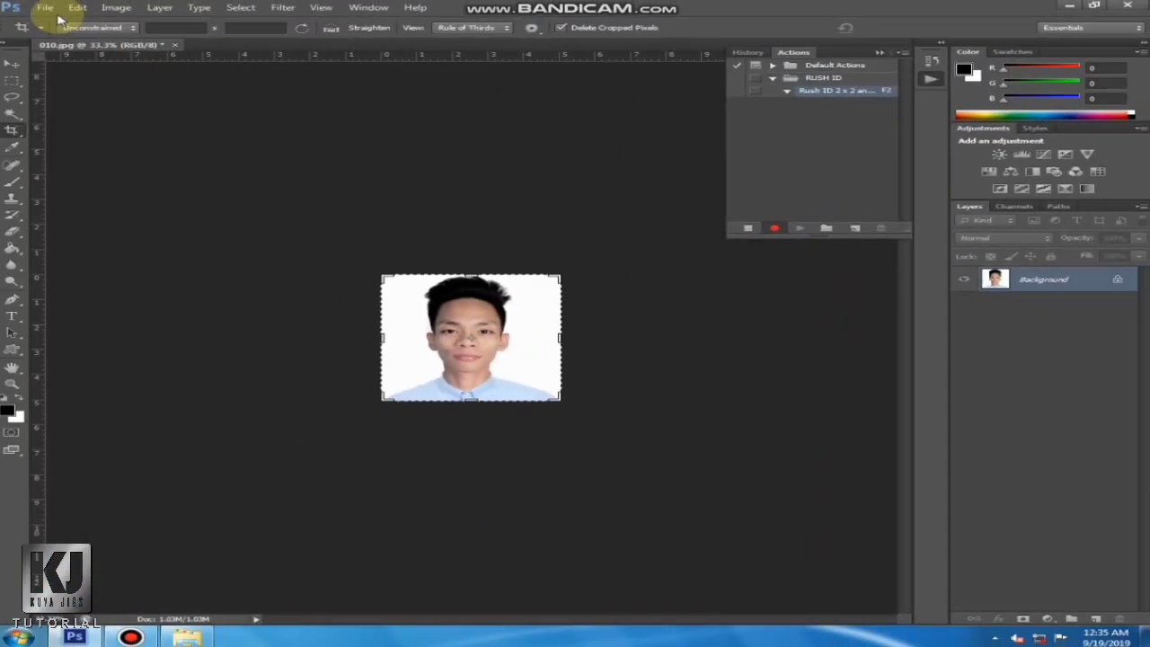
- Create a new 'RUSH ID' document: International Paper preset, A4, 300 pixels/inch
left_click(40, 11)
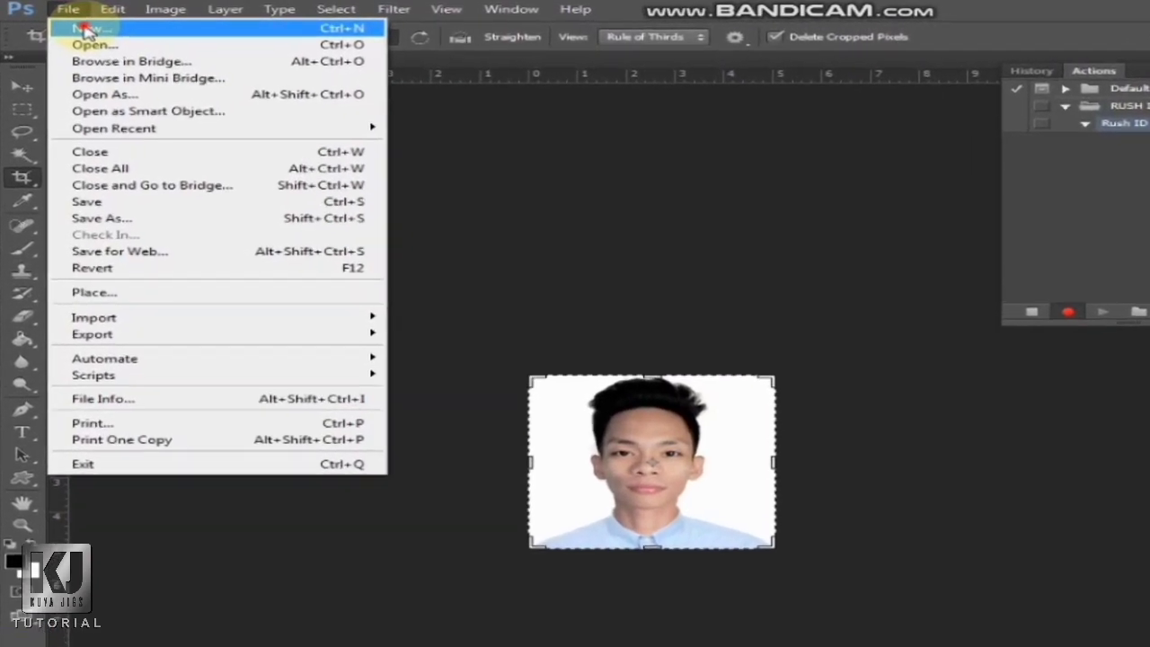
left_click(87, 30)
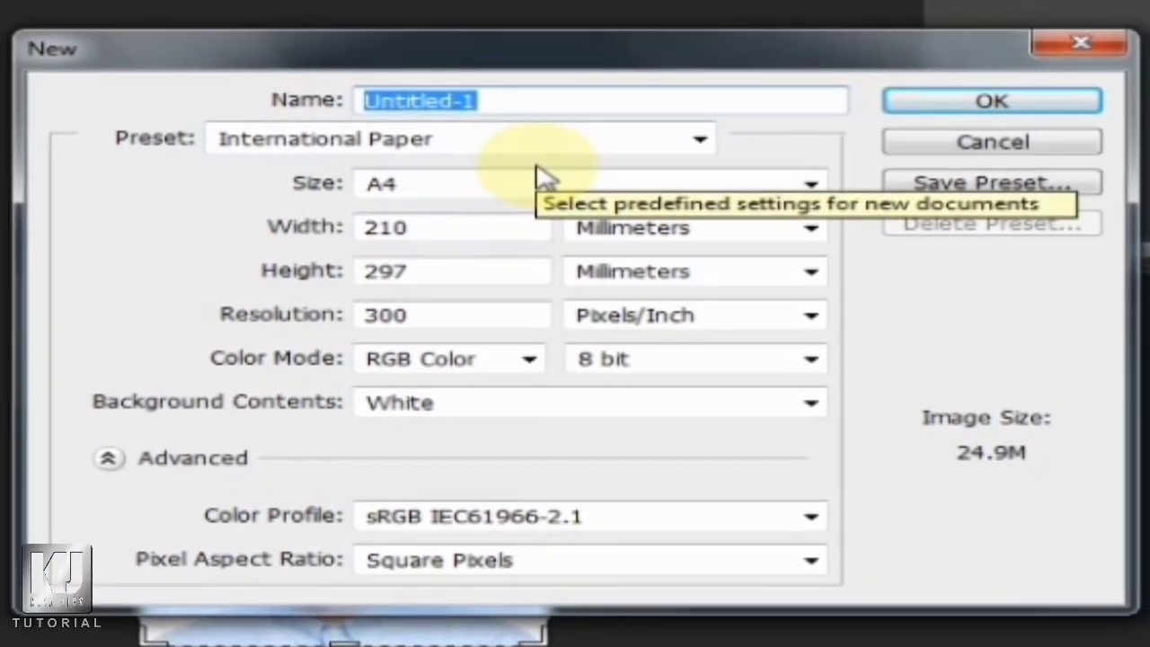
left_click(457, 189)
left_click(455, 214)
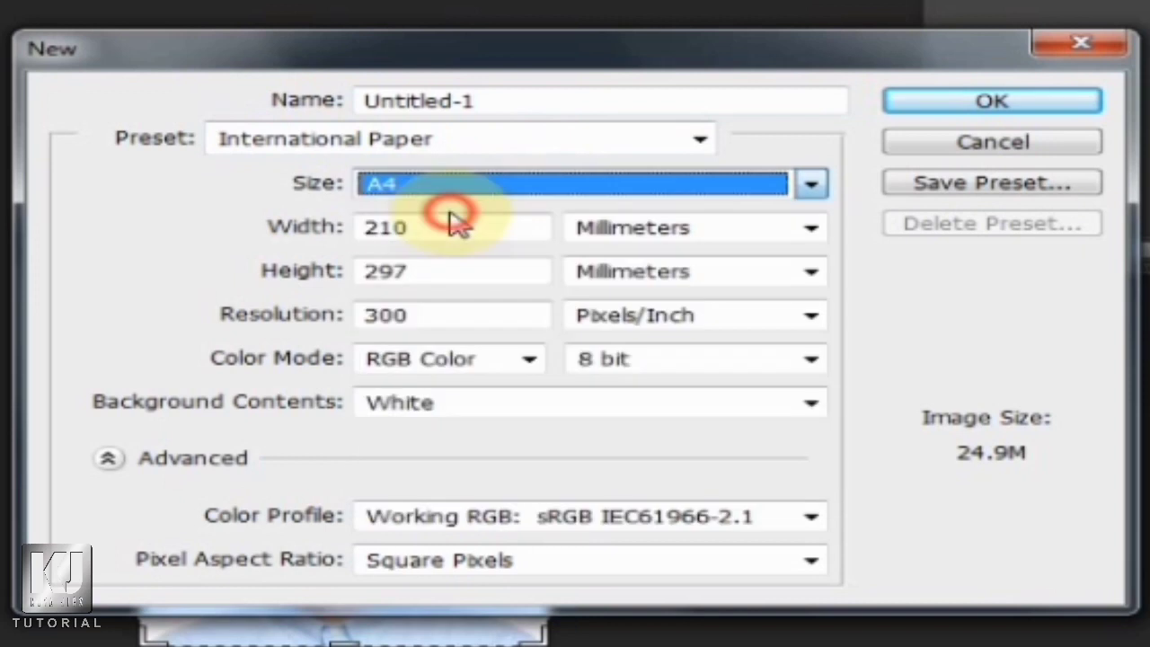
double_click(462, 101)
type("RUSH ID")
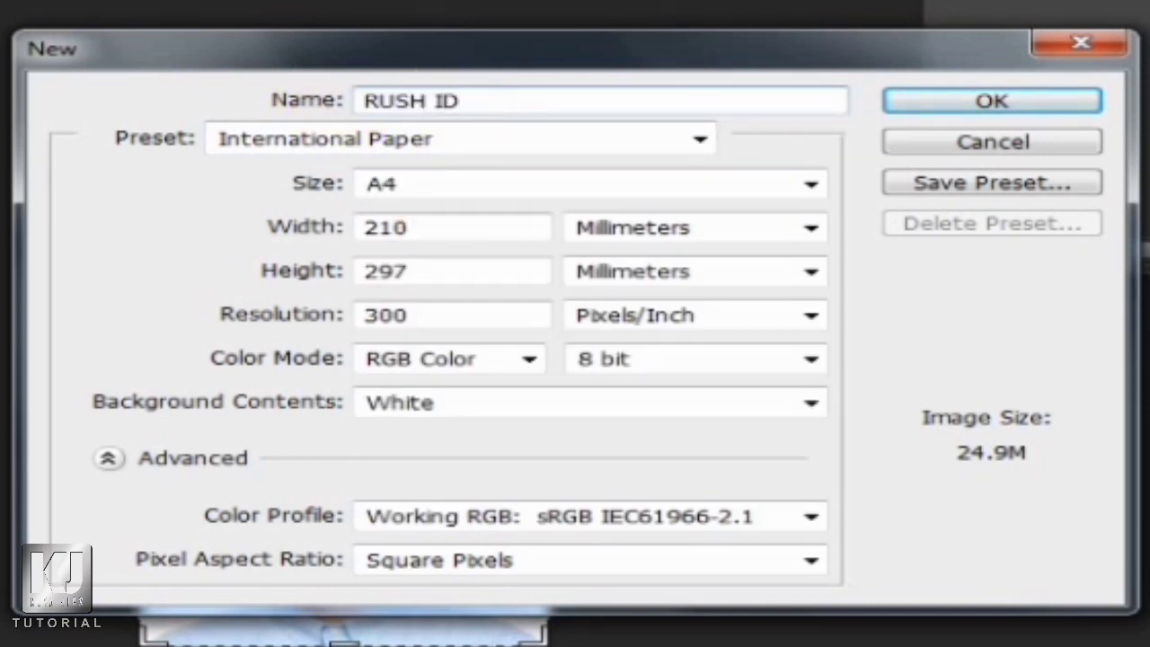
left_click(449, 143)
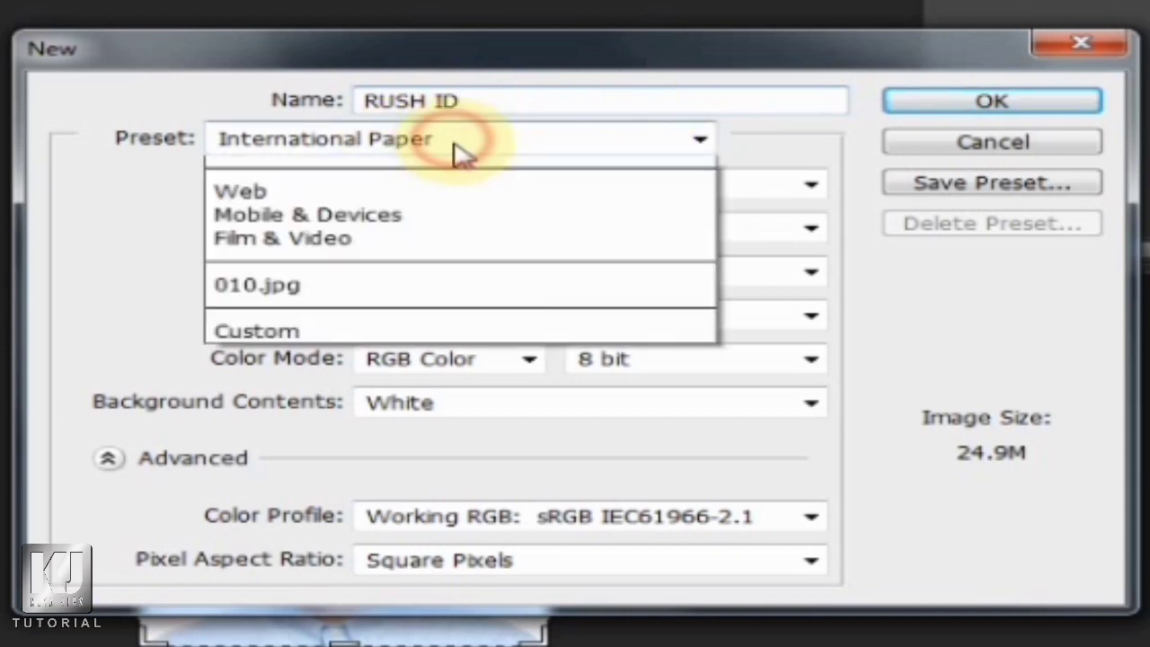
left_click(433, 258)
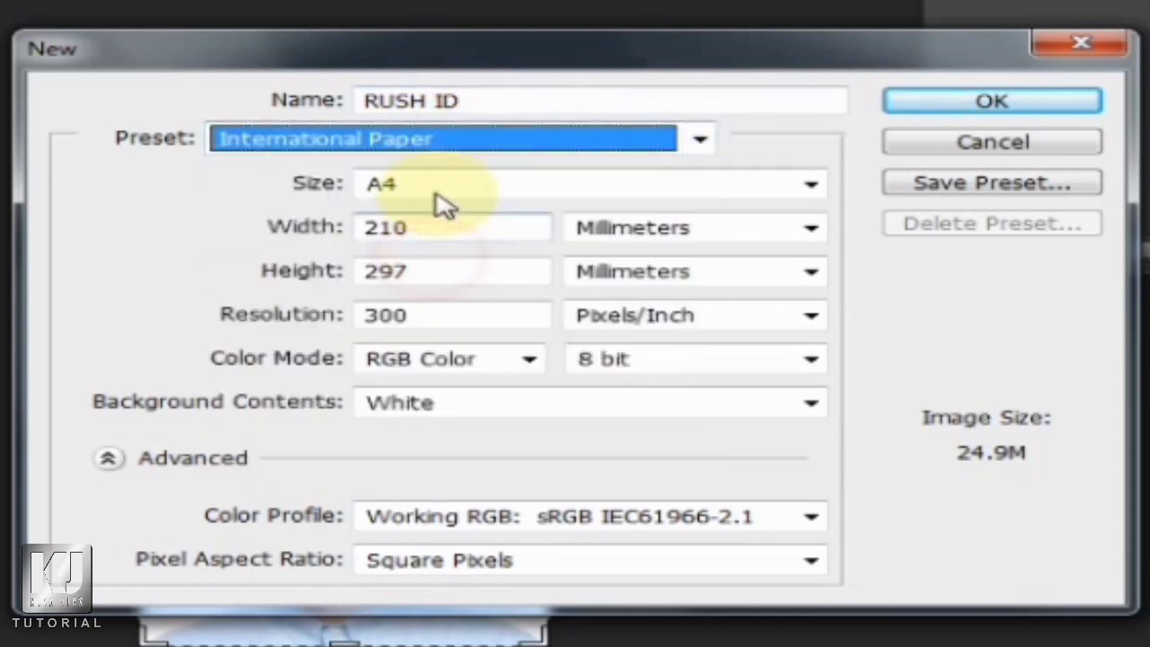
double_click(409, 315)
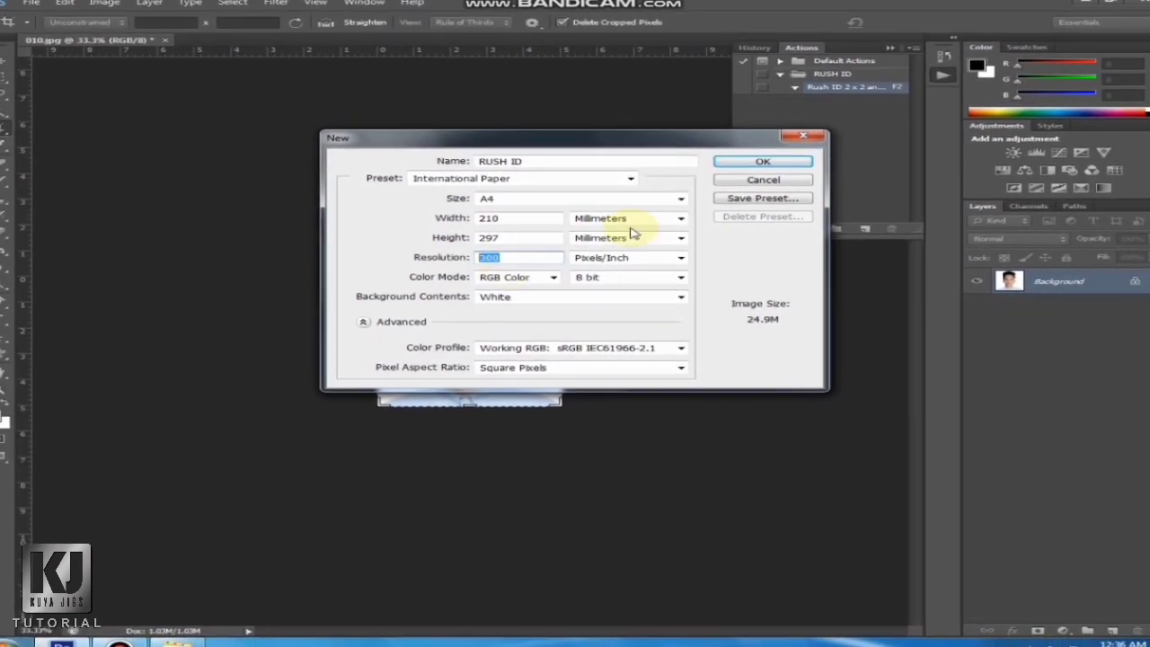
left_click(763, 161)
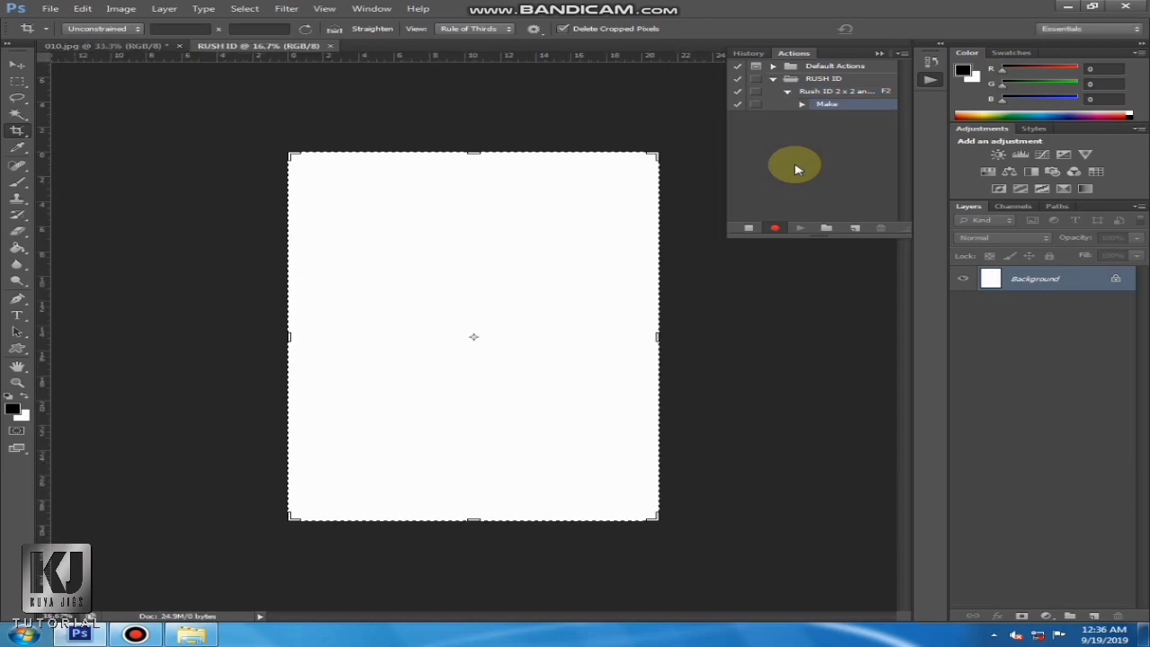
- Duplicate 010.jpg's Background layer into RUSH ID as 'Picture', then return to RUSH ID
left_click(133, 49)
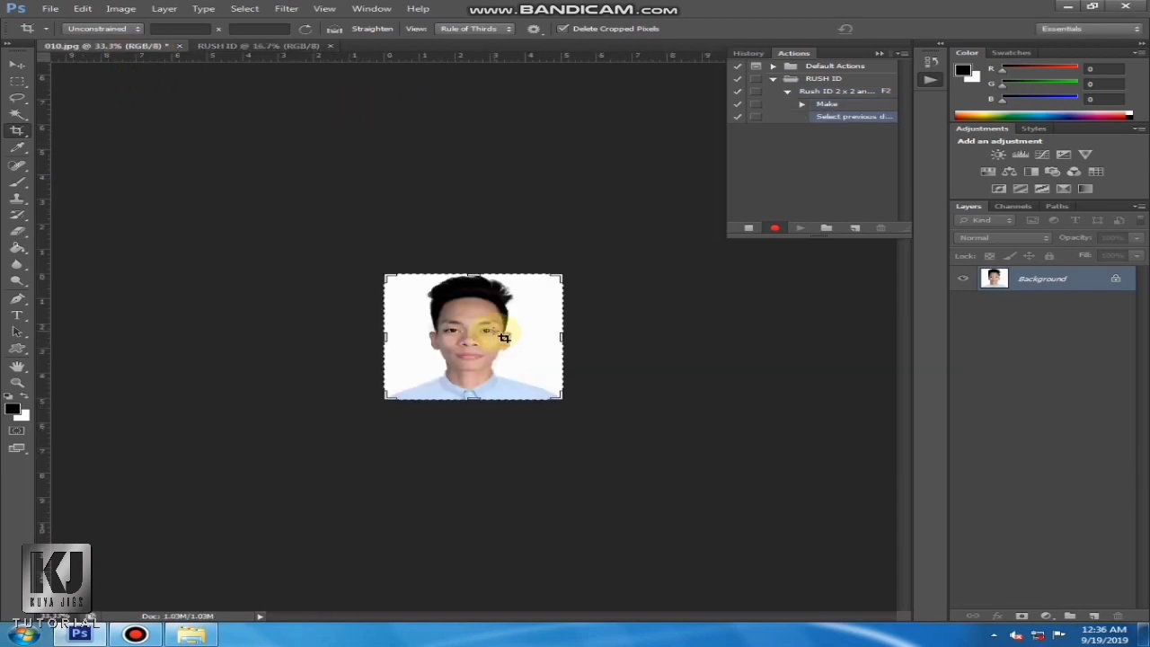
right_click(1061, 281)
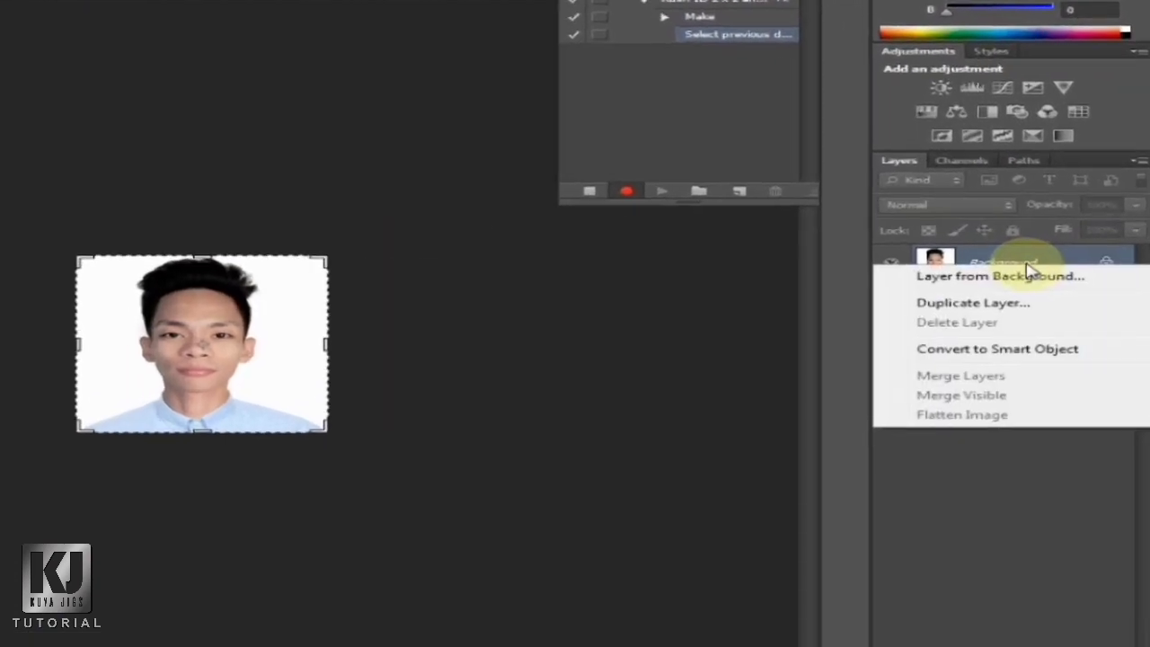
left_click(974, 302)
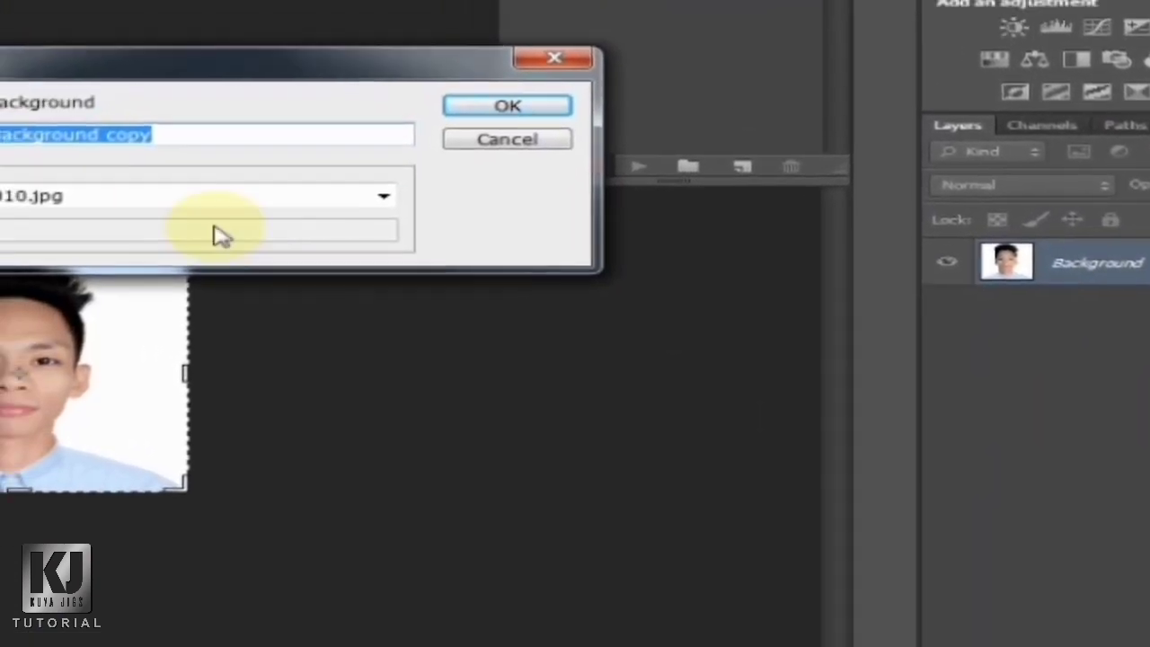
left_click(177, 195)
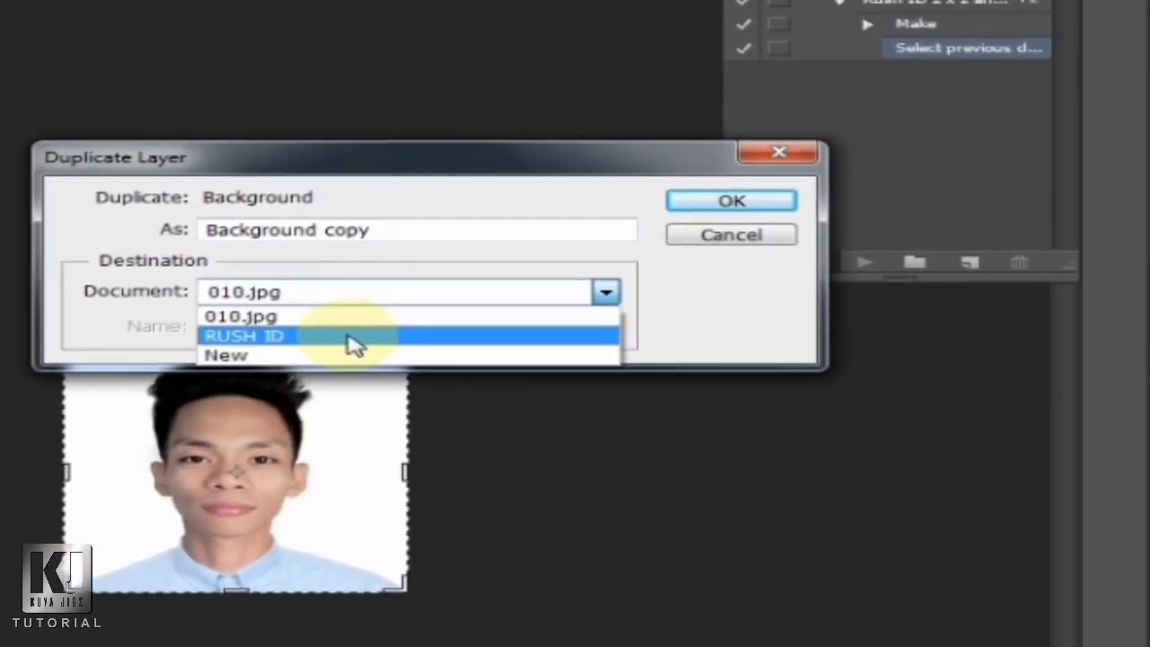
left_click(129, 238)
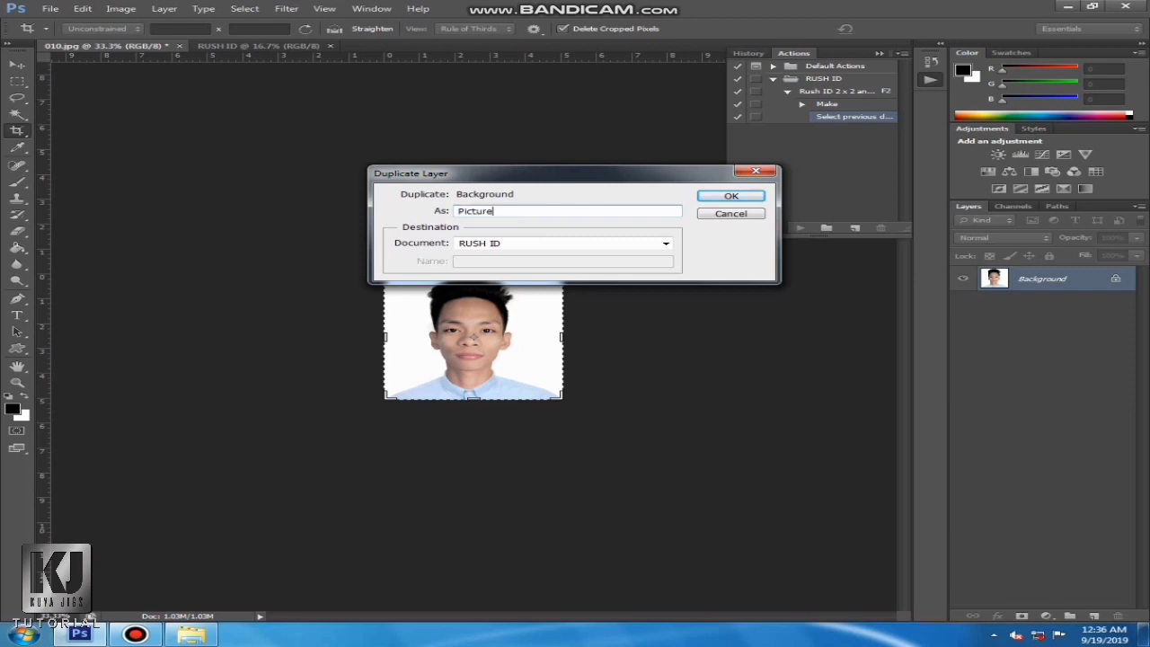
left_click(731, 196)
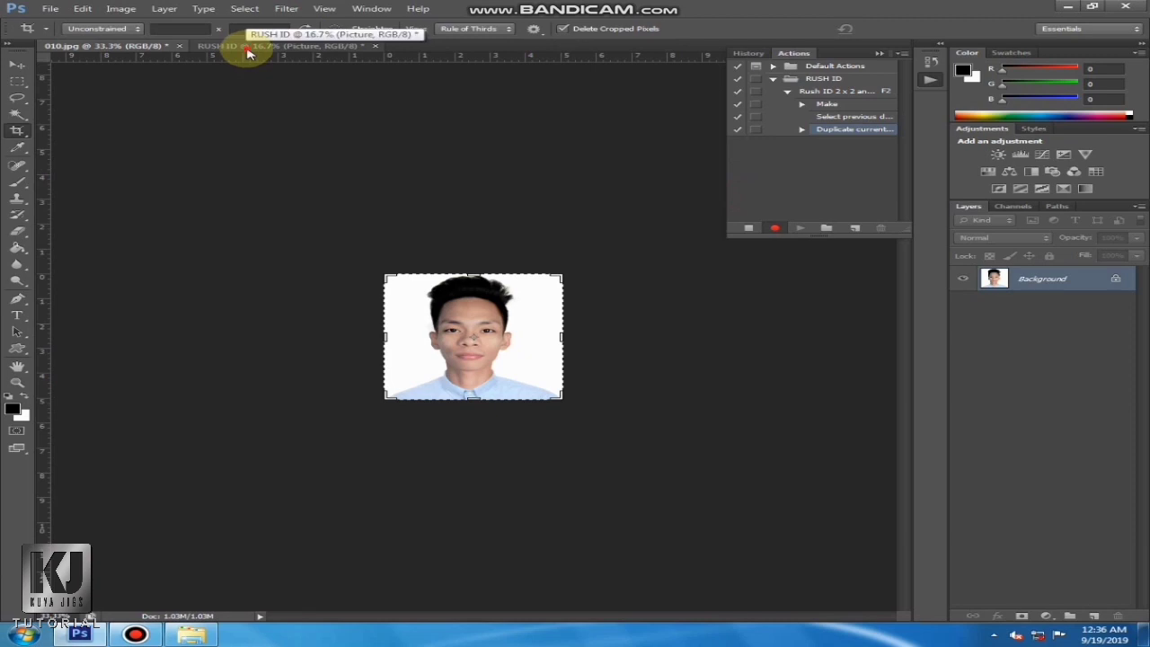
left_click(249, 50)
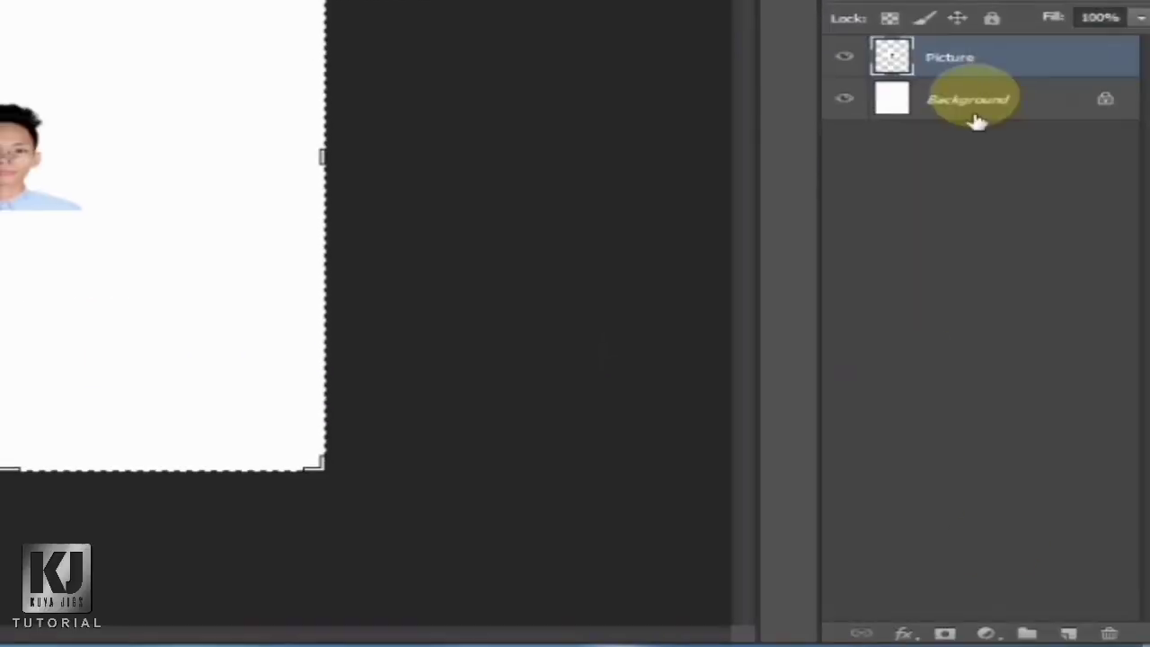
- Add a 1 px black outside Stroke layer effect to the Picture layer
left_click(903, 634)
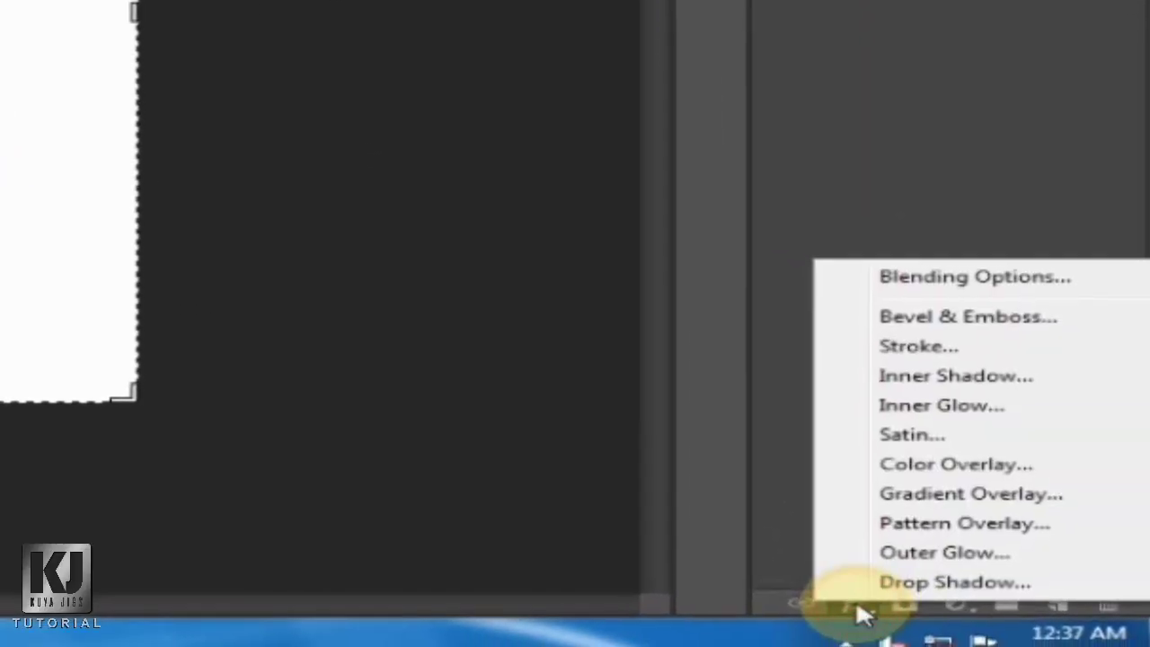
left_click(934, 351)
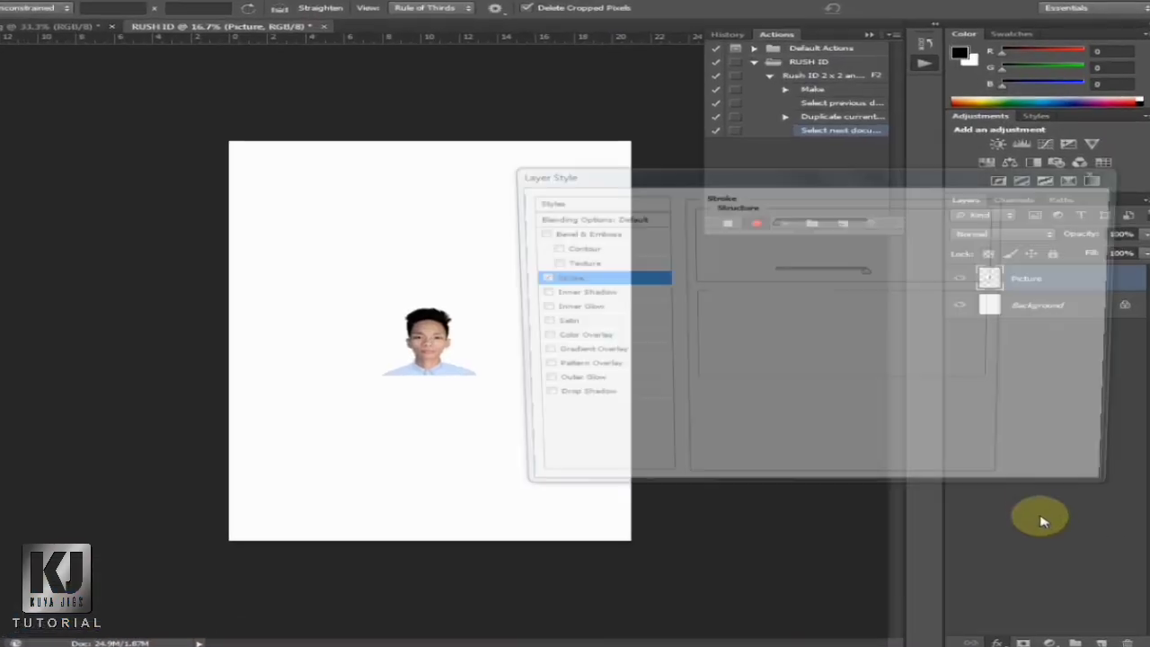
double_click(903, 223)
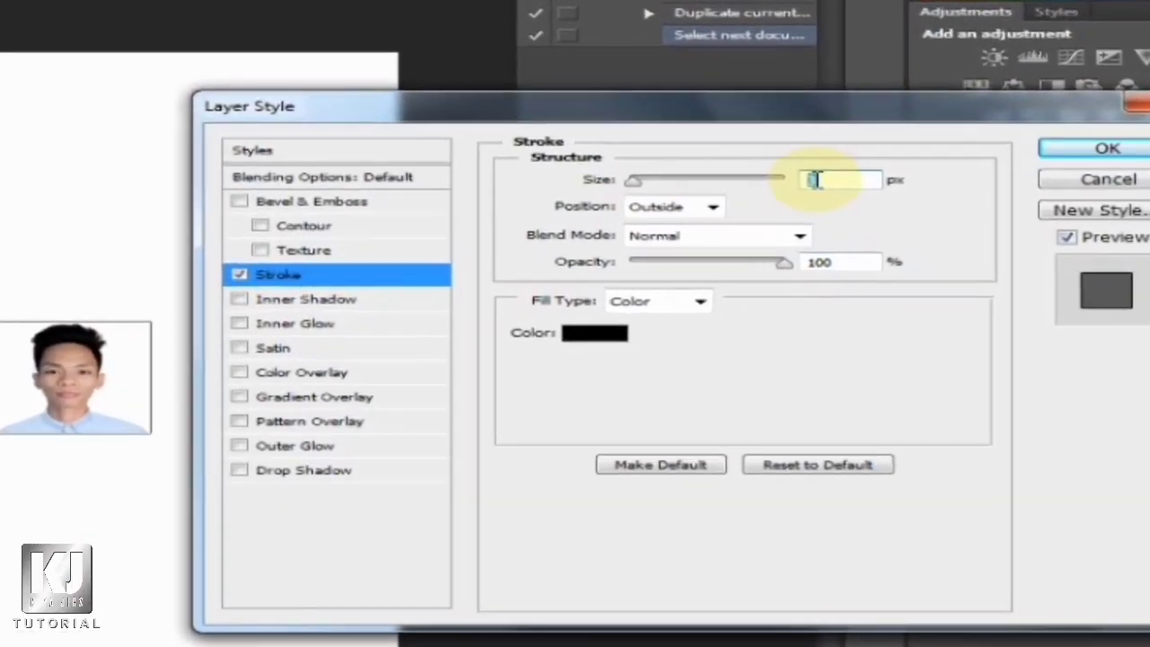
type("1")
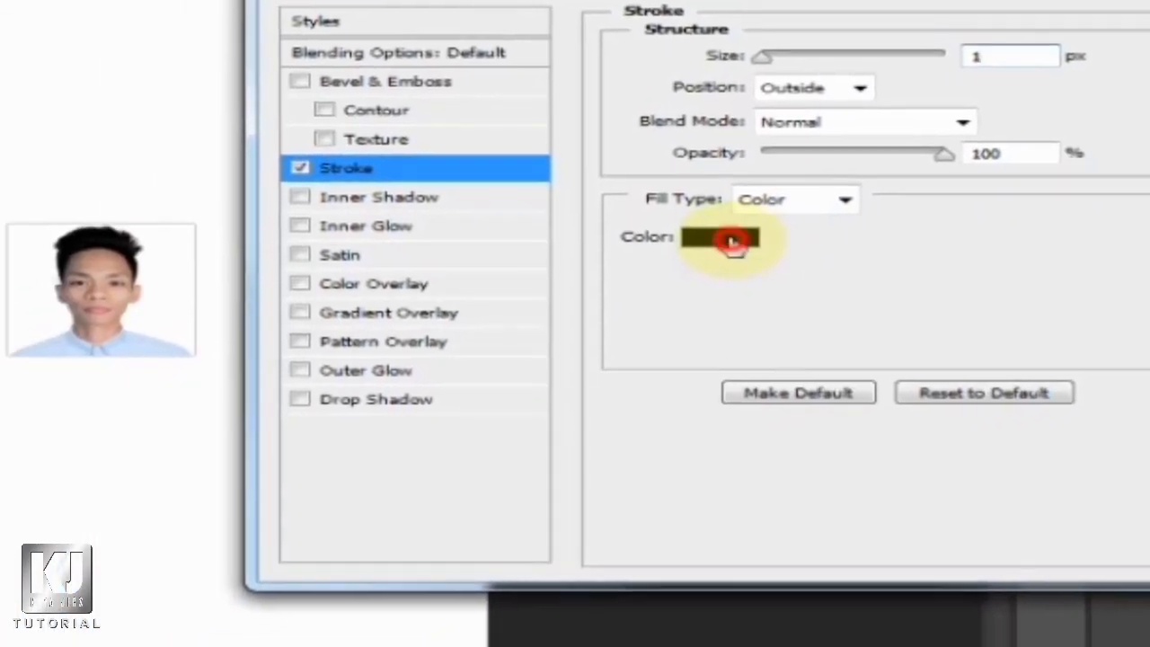
left_click(595, 333)
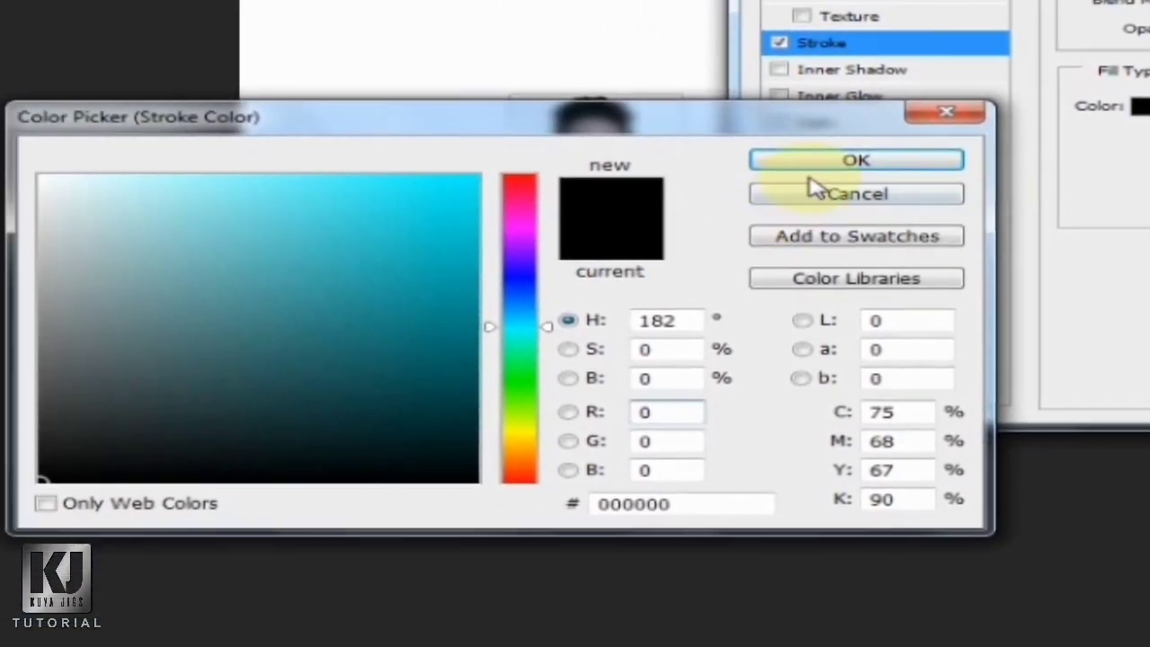
left_click(511, 259)
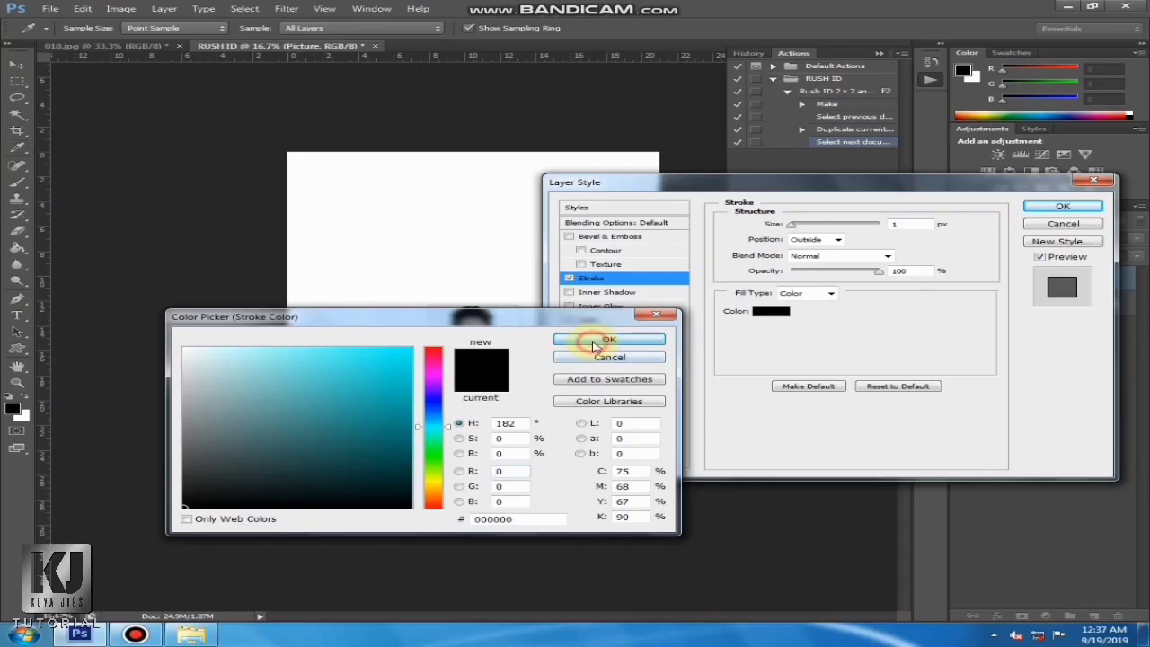
left_click(593, 344)
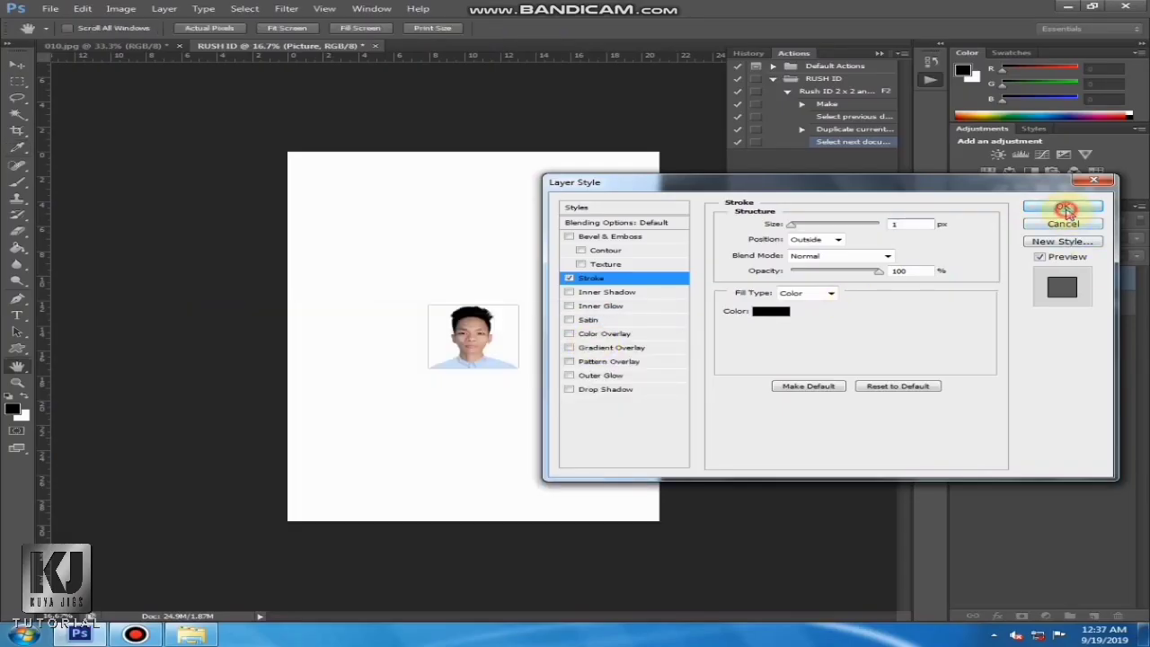
left_click(1065, 208)
- Move the photo to the page's top-left corner and place a duplicate right beside it
left_click(17, 66)
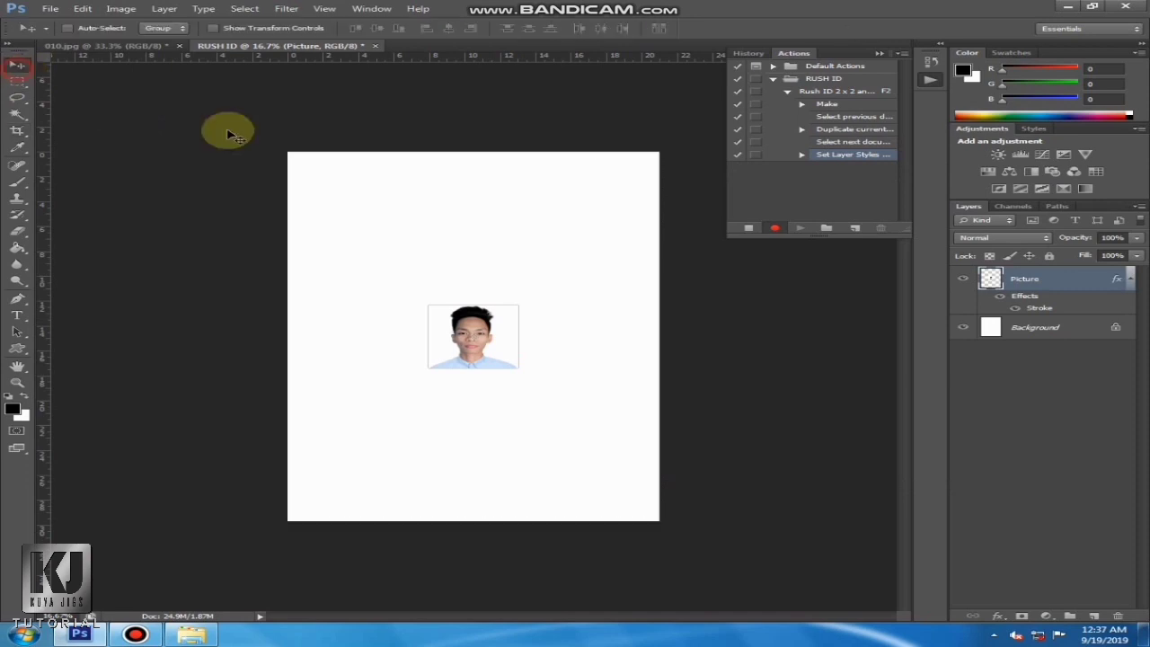
left_click_drag(447, 286, 364, 192)
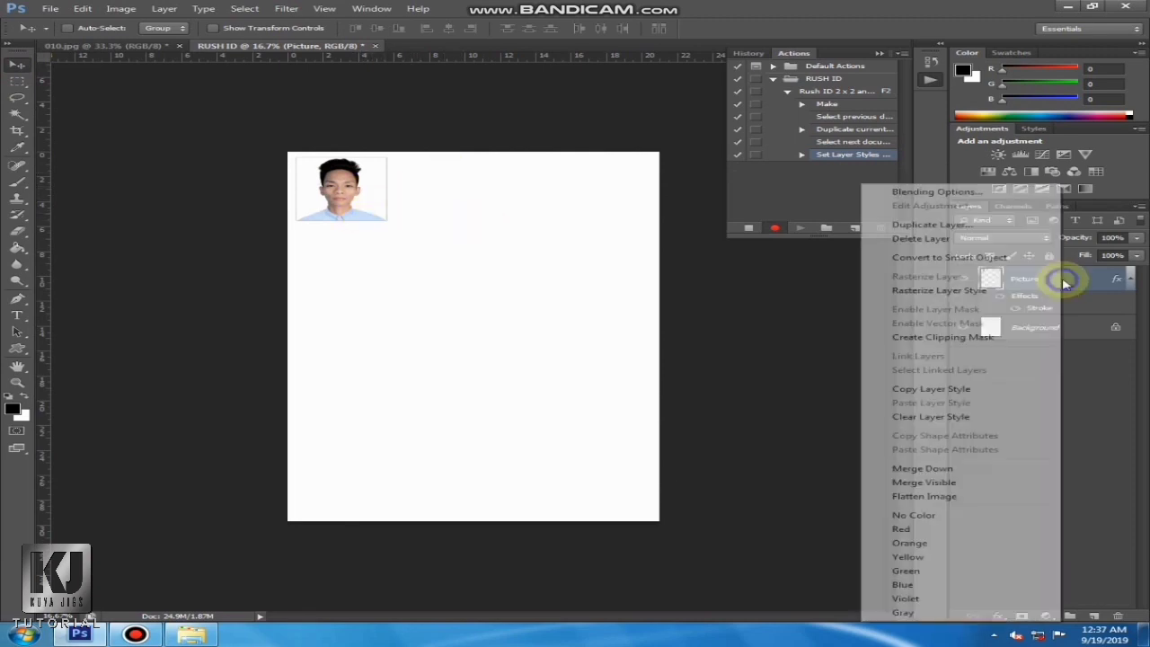
right_click(1061, 278)
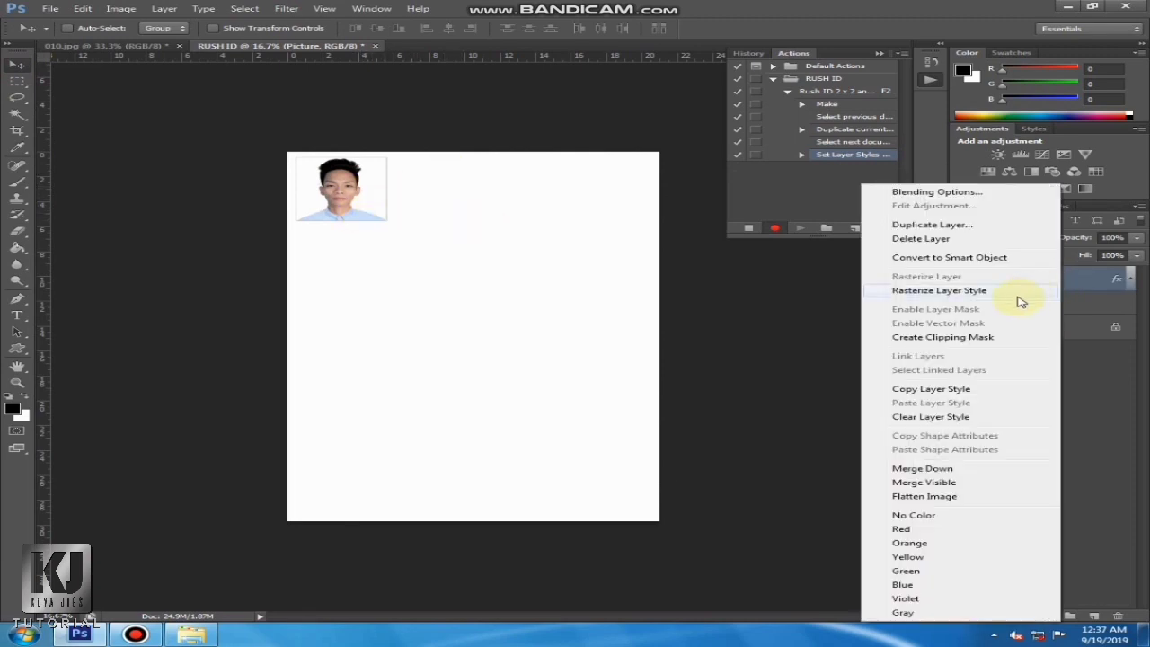
left_click(977, 232)
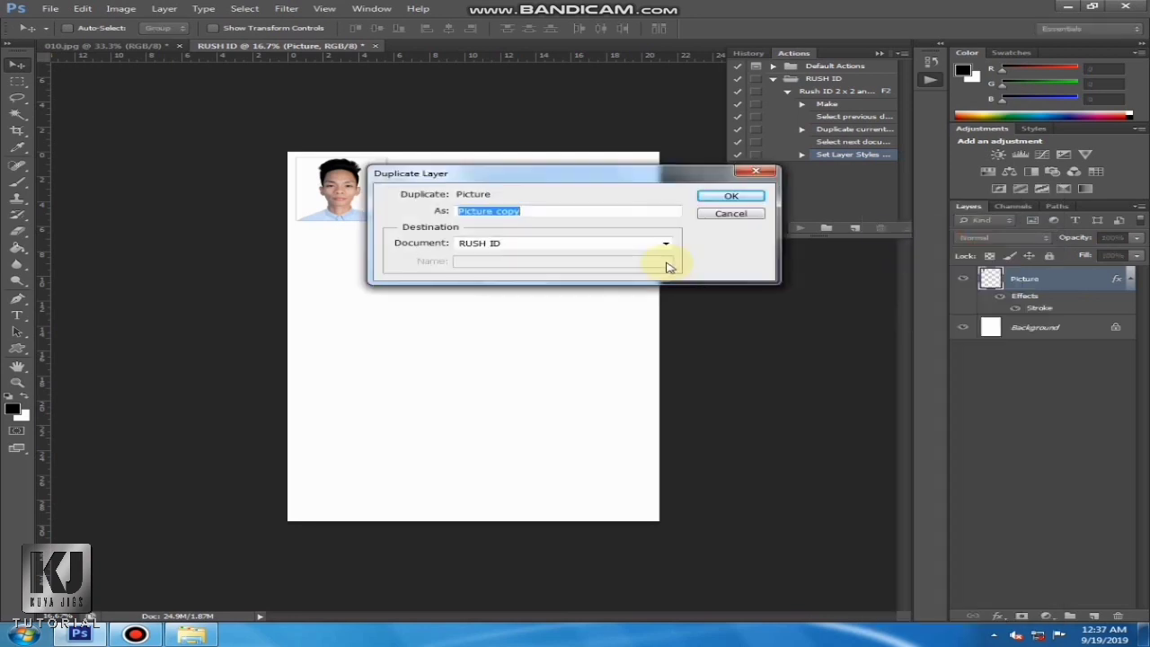
left_click(733, 197)
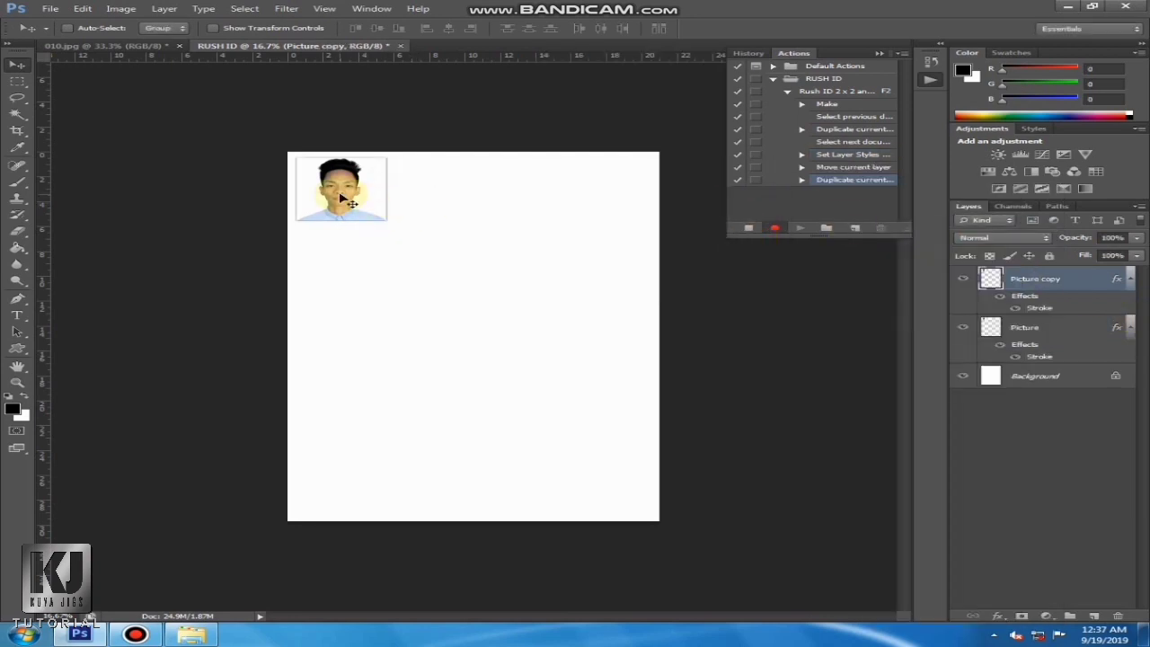
left_click_drag(342, 198, 431, 197)
- Duplicate the photo twice more, placing the third and fourth copies to complete the row
right_click(1049, 282)
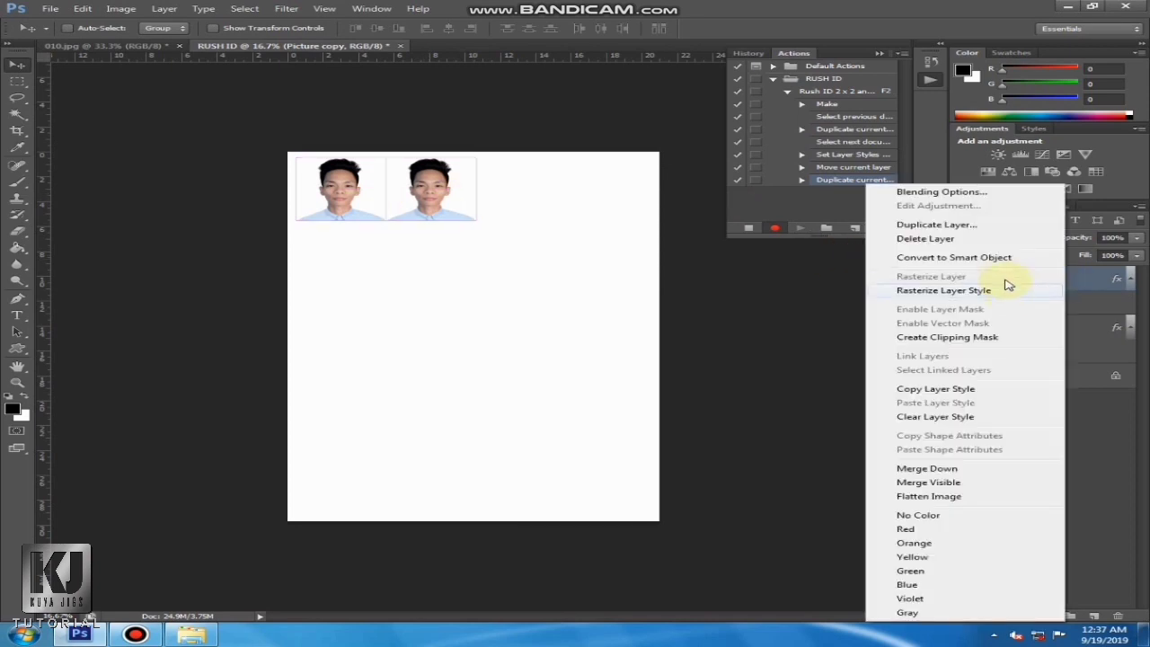
left_click(997, 230)
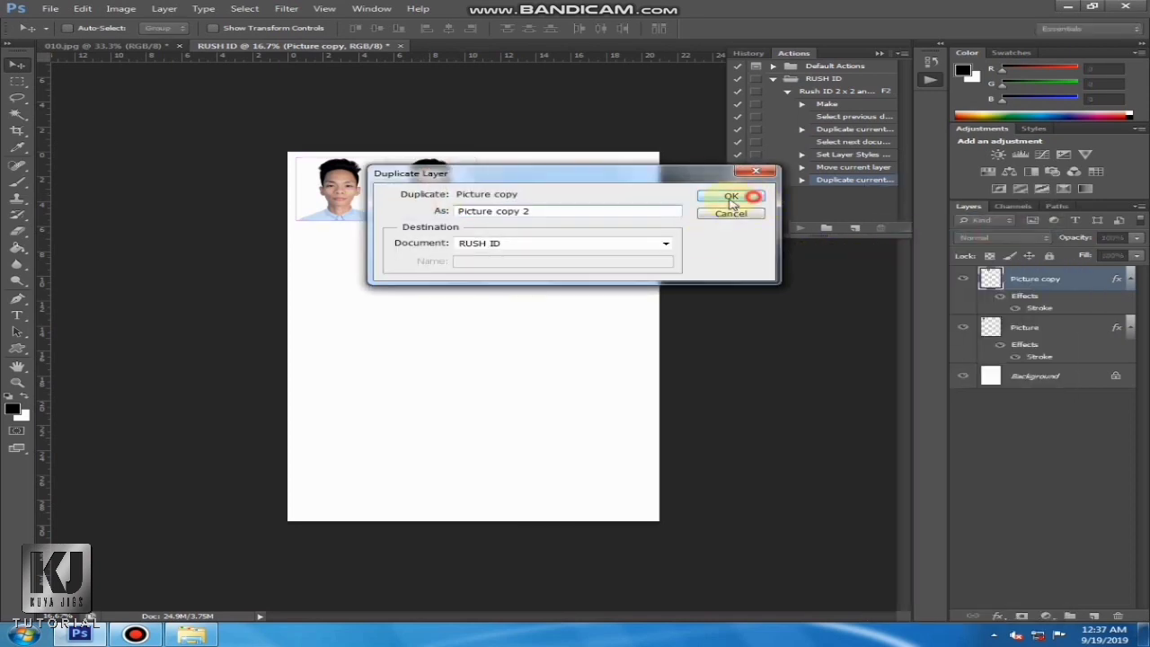
left_click(731, 198)
left_click_drag(426, 195, 521, 199)
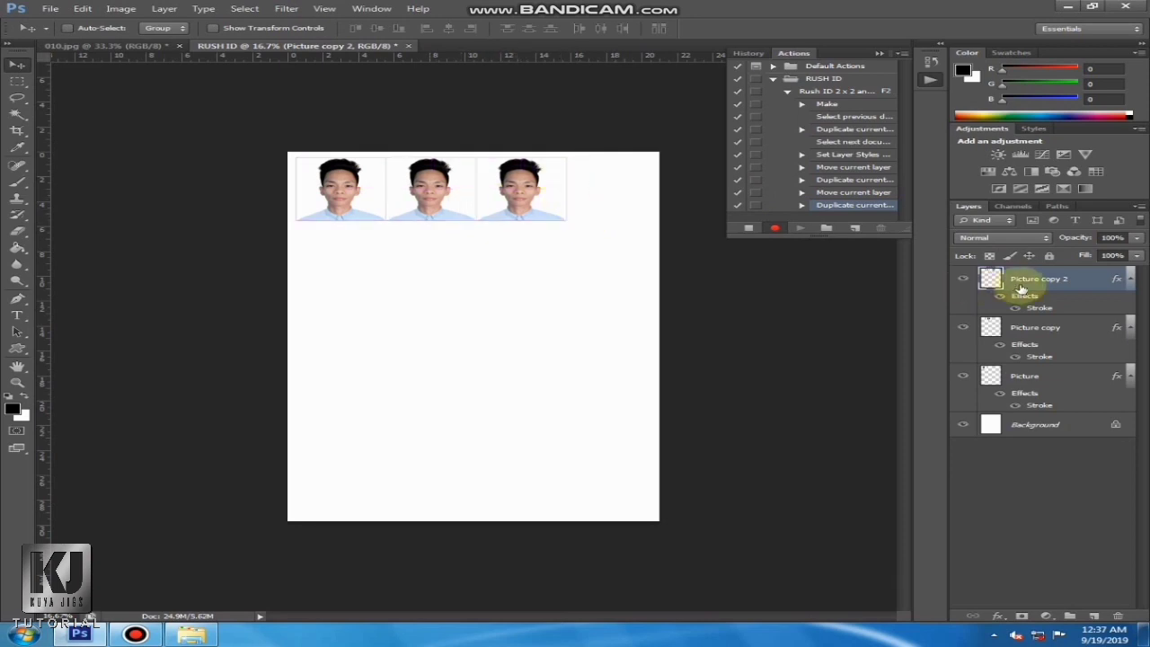
right_click(1021, 286)
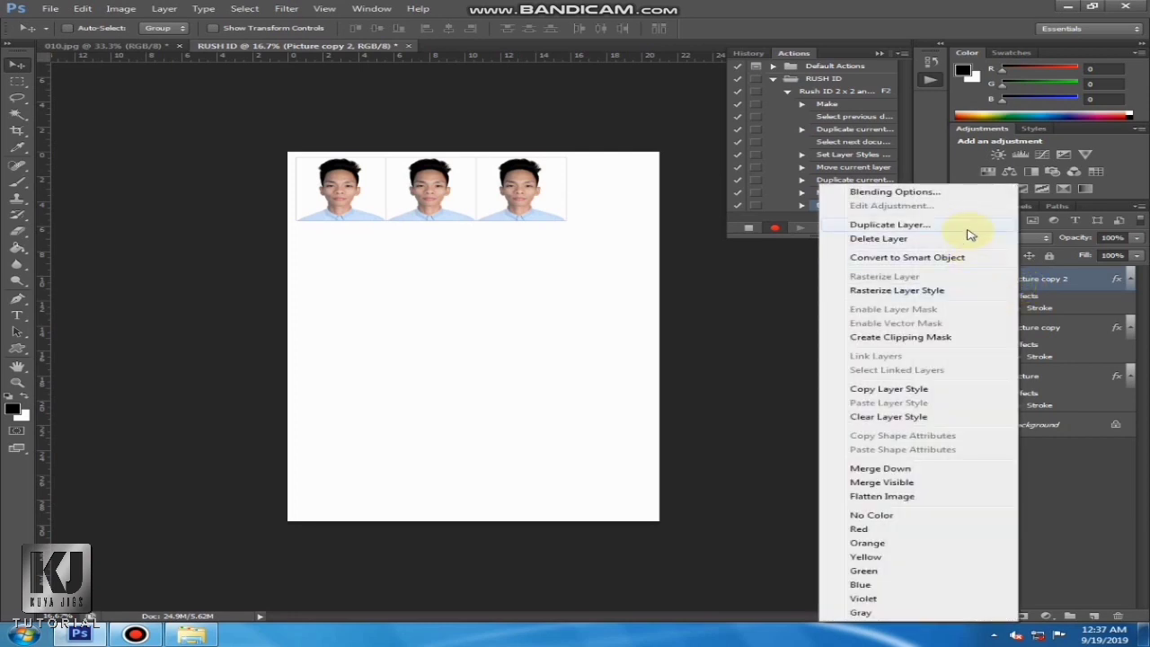
left_click(968, 226)
left_click(733, 192)
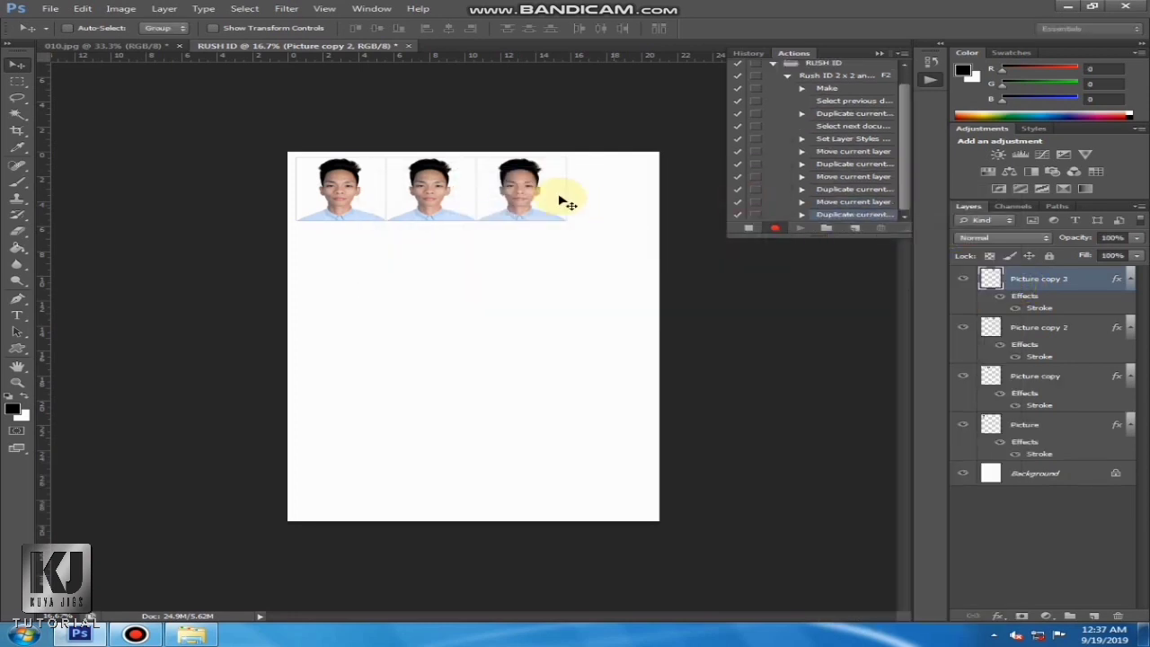
left_click_drag(540, 201, 627, 201)
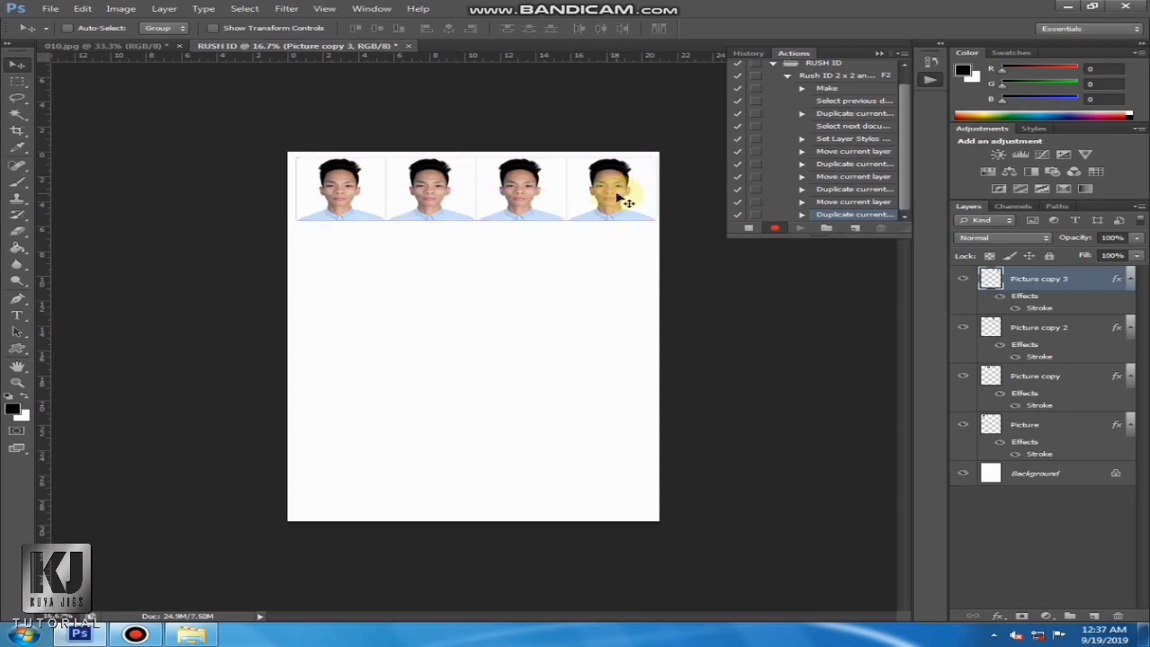
right_click(618, 197)
left_click(610, 192)
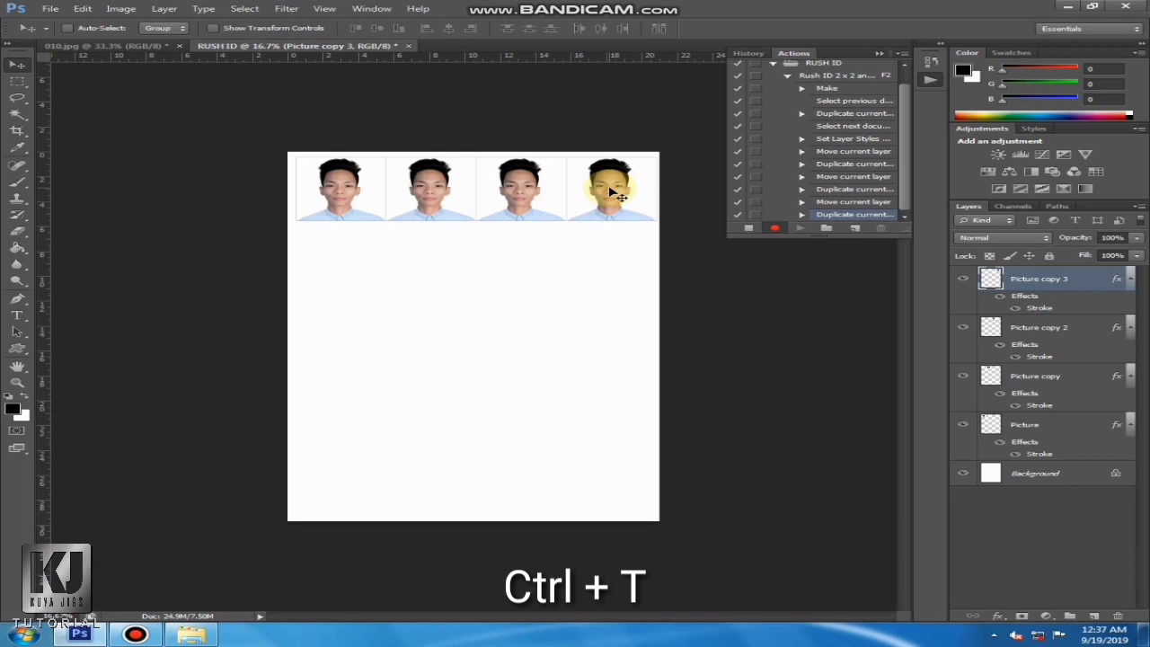
- Scale Picture copy 3 down to 1 inch wide (50%), keeping the aspect ratio
key("ctrl+t")
left_click(274, 27)
type("1in")
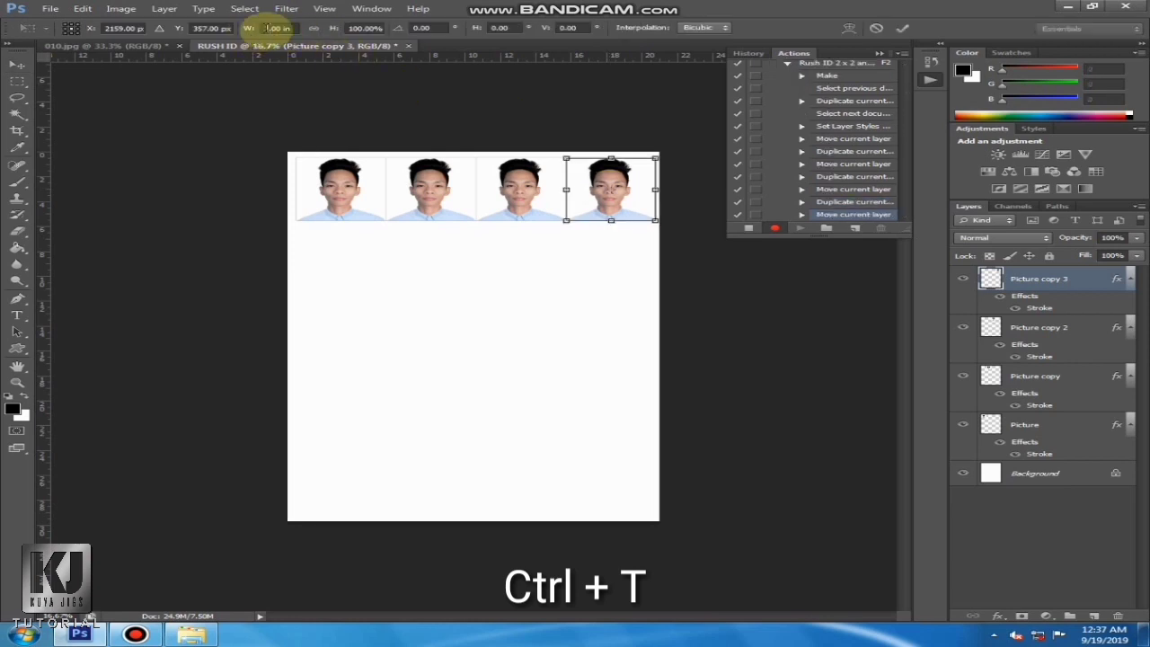
type("2in")
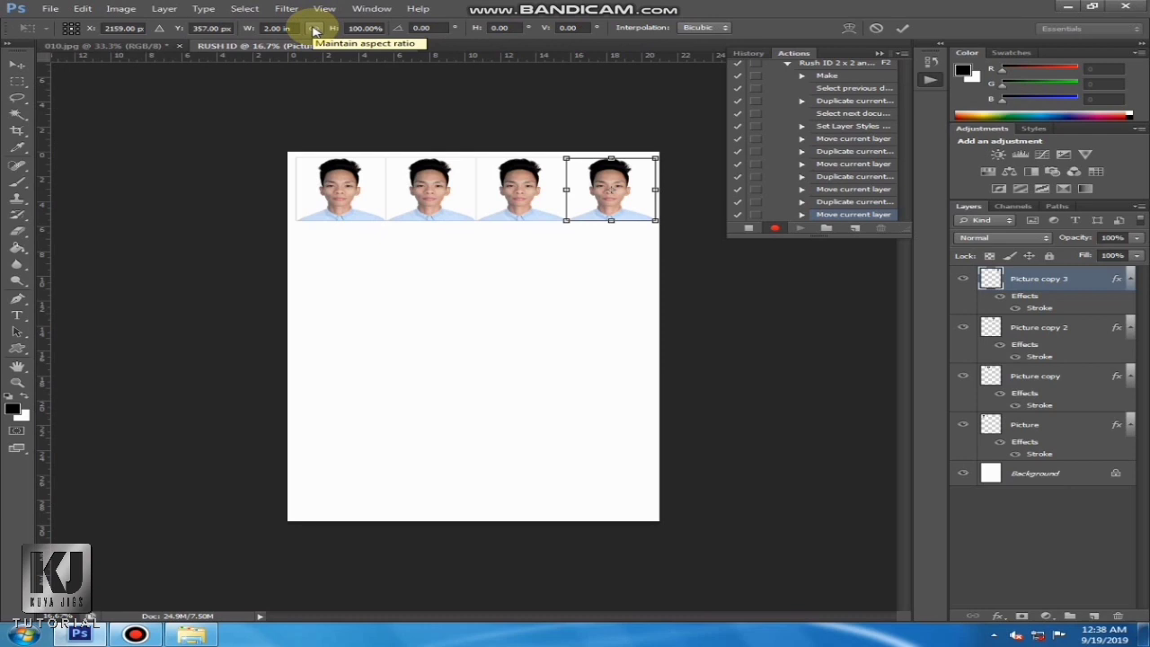
left_click(274, 27)
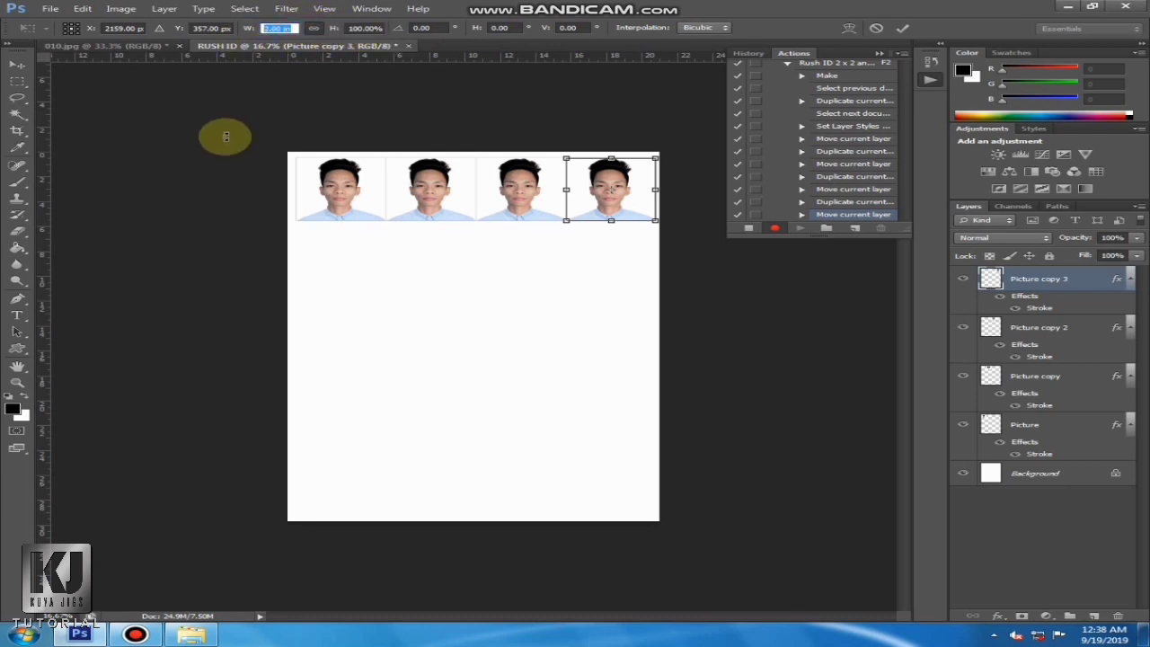
type("1")
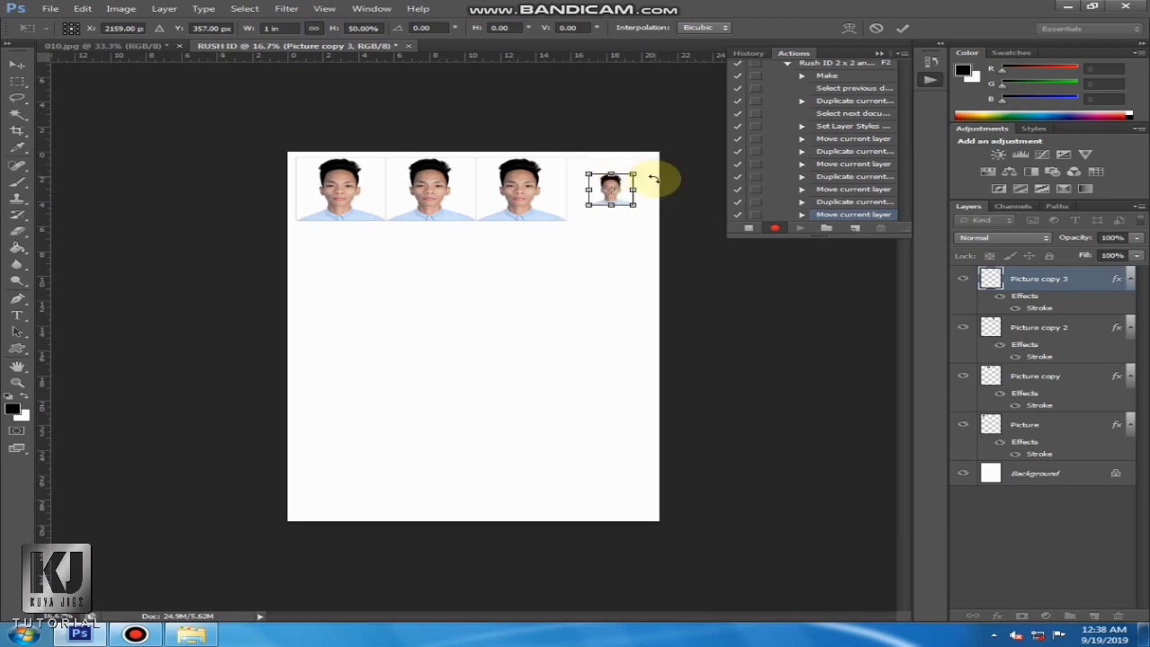
left_click(903, 27)
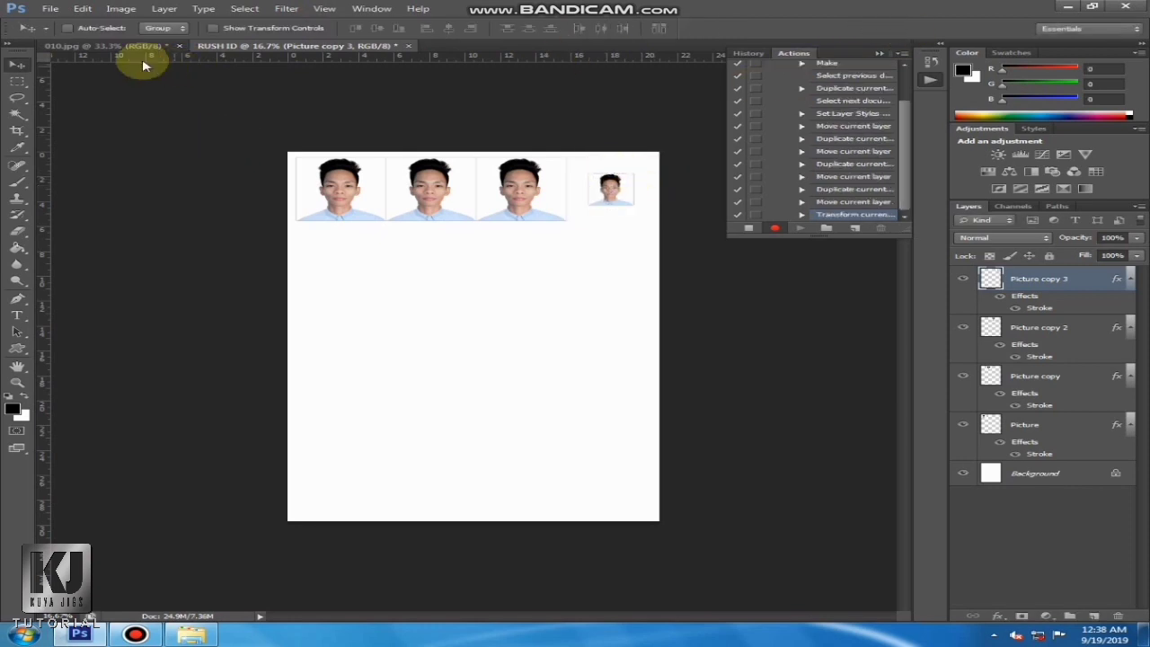
- Move the small photo beside the third photo and place a duplicate, Picture copy 4, below it
mouse_move(620, 187)
left_mouse_down()
mouse_move(601, 175)
mouse_move(606, 184)
left_mouse_up()
right_click(1013, 280)
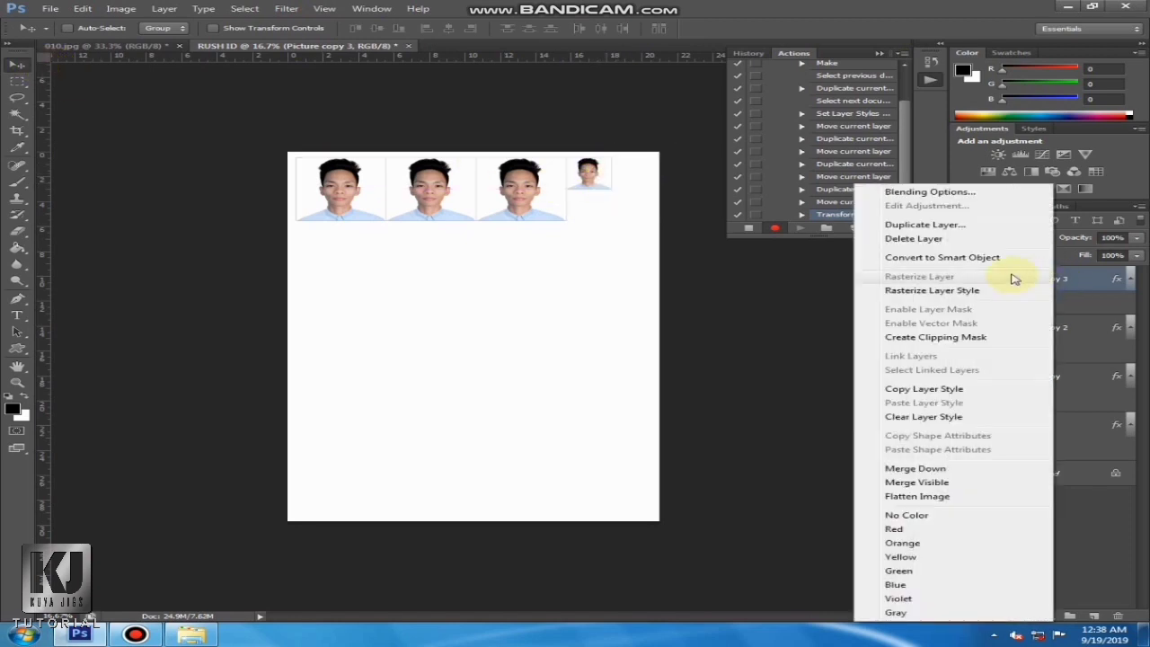
left_click(994, 227)
left_click(737, 194)
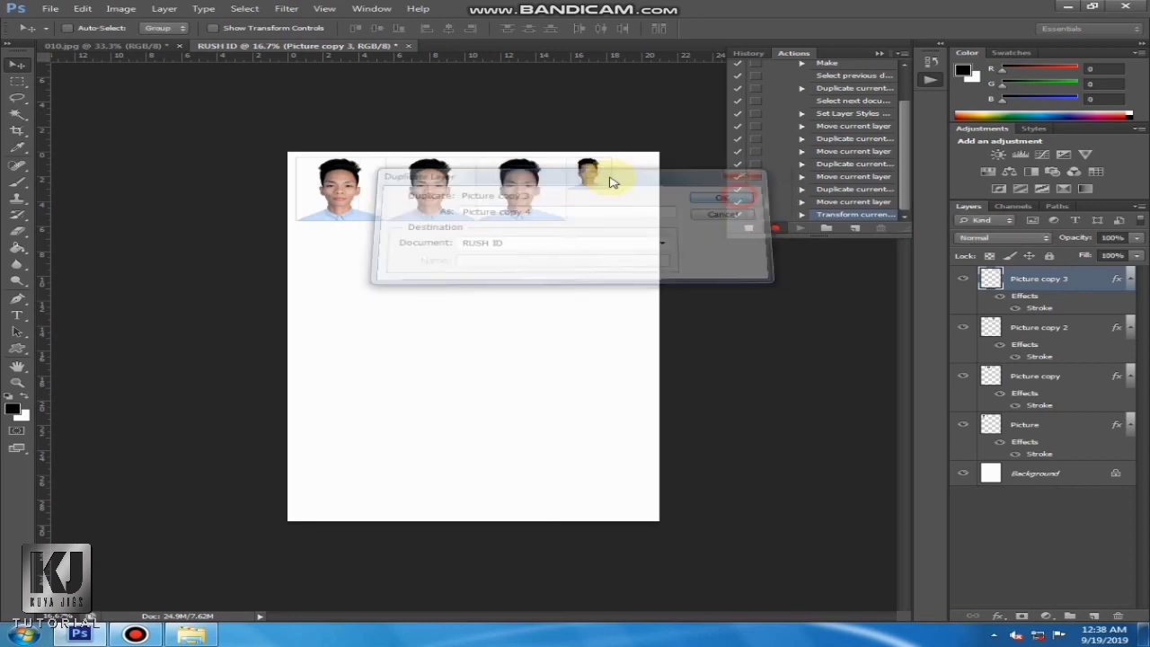
left_click_drag(594, 183, 611, 214)
- Add Picture copy 5 and 6 as duplicates, dragging them right to complete the 2×2 block
right_click(1051, 279)
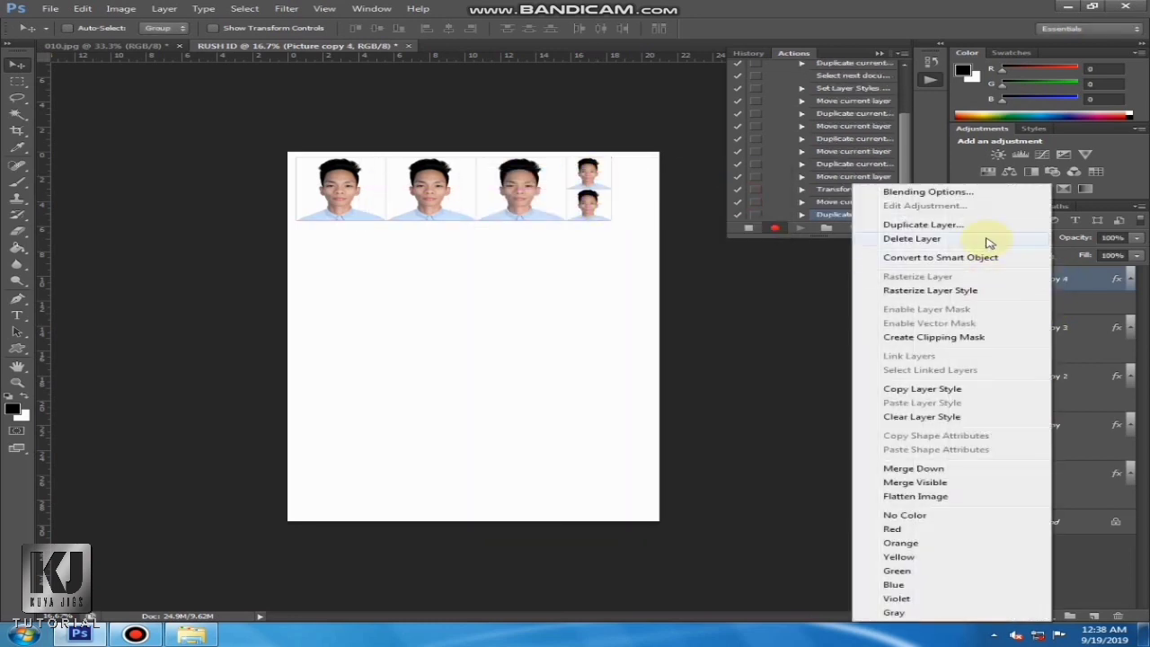
left_click(984, 227)
left_click(733, 199)
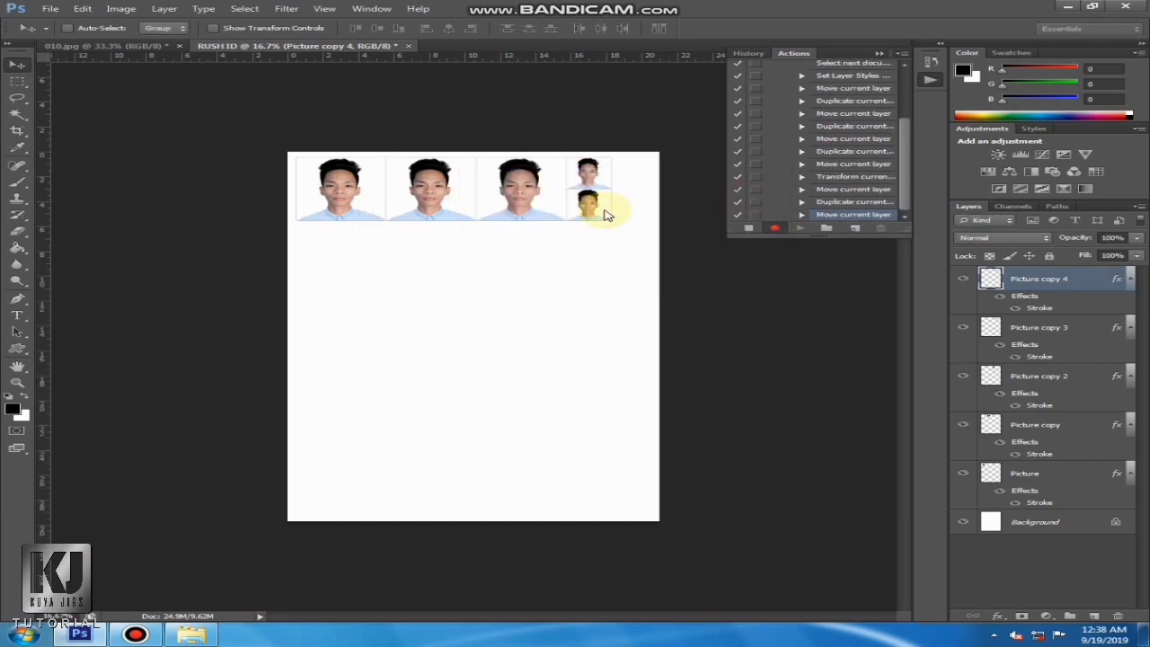
left_click_drag(603, 206, 638, 177)
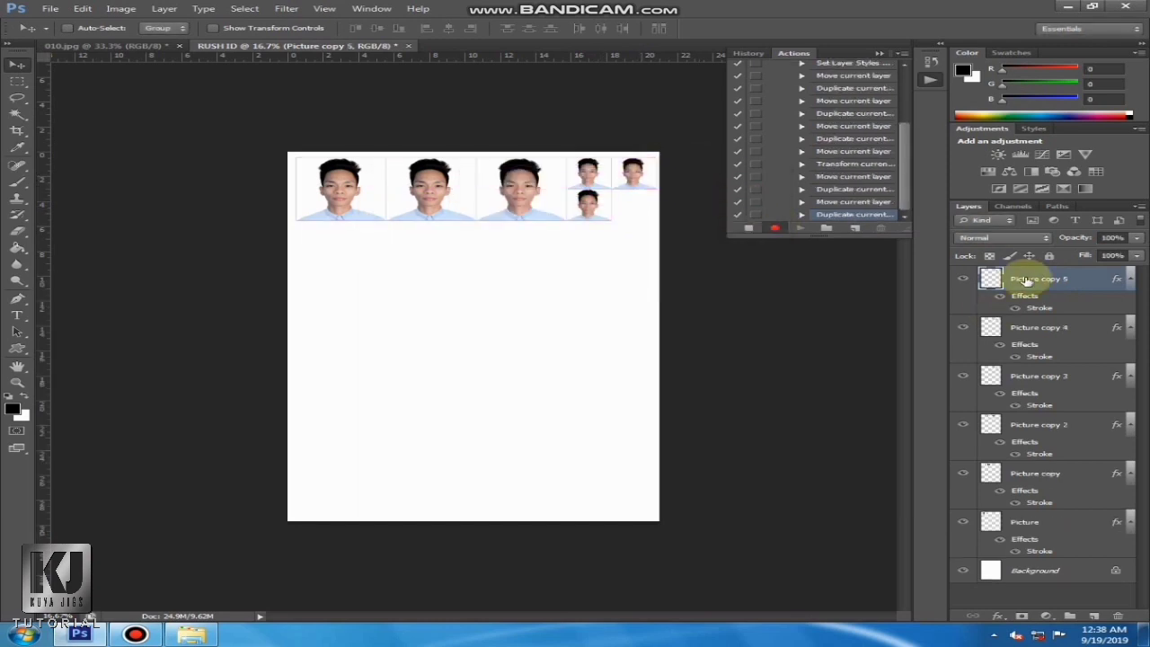
right_click(1033, 271)
left_click(965, 231)
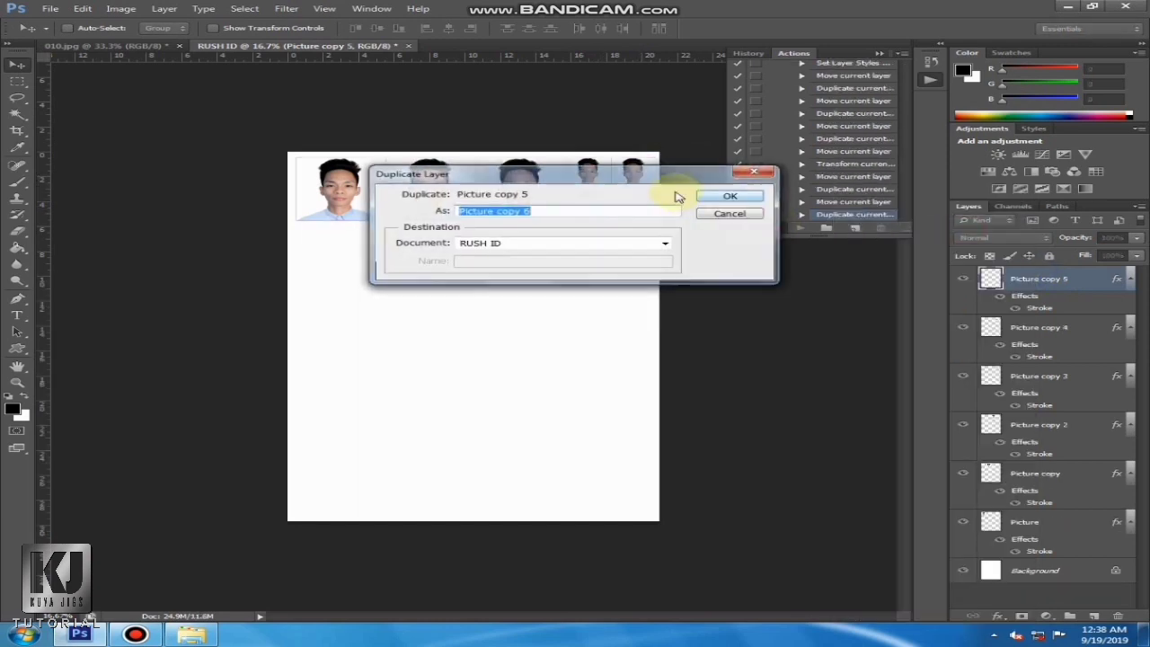
left_click(727, 195)
left_click_drag(629, 174, 642, 210)
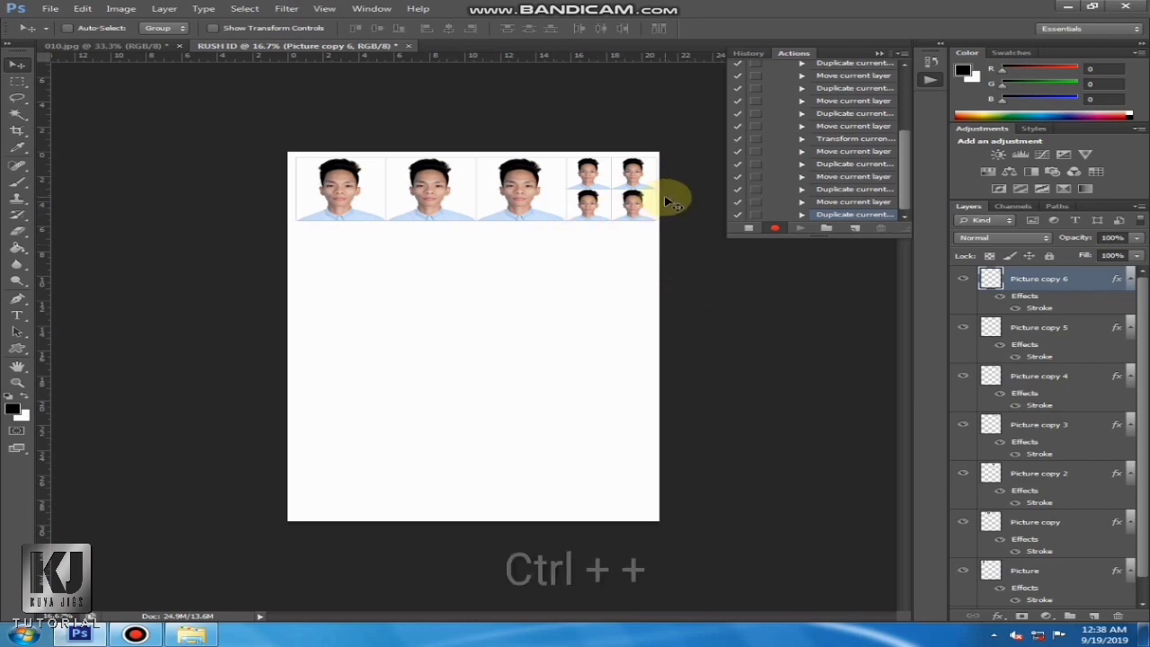
- Zoom in on the photo row and select all the Picture layers together
key("ctrl+plus")
left_click(577, 170)
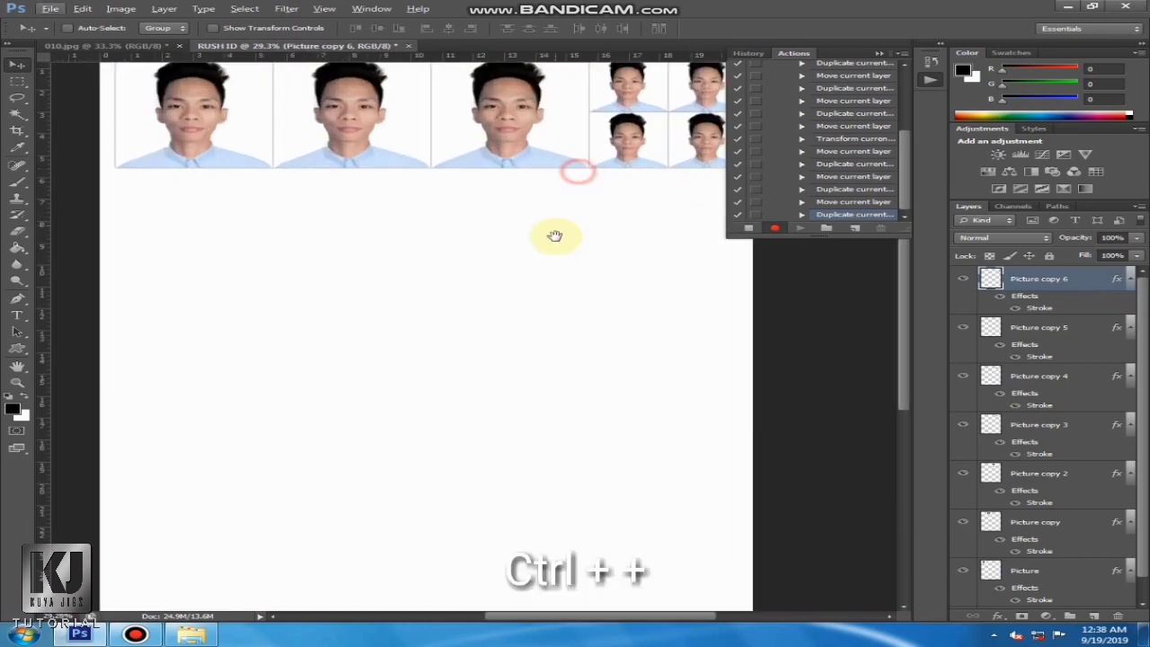
mouse_move(555, 235)
left_mouse_down()
mouse_move(531, 236)
mouse_move(560, 226)
mouse_move(545, 221)
left_mouse_up()
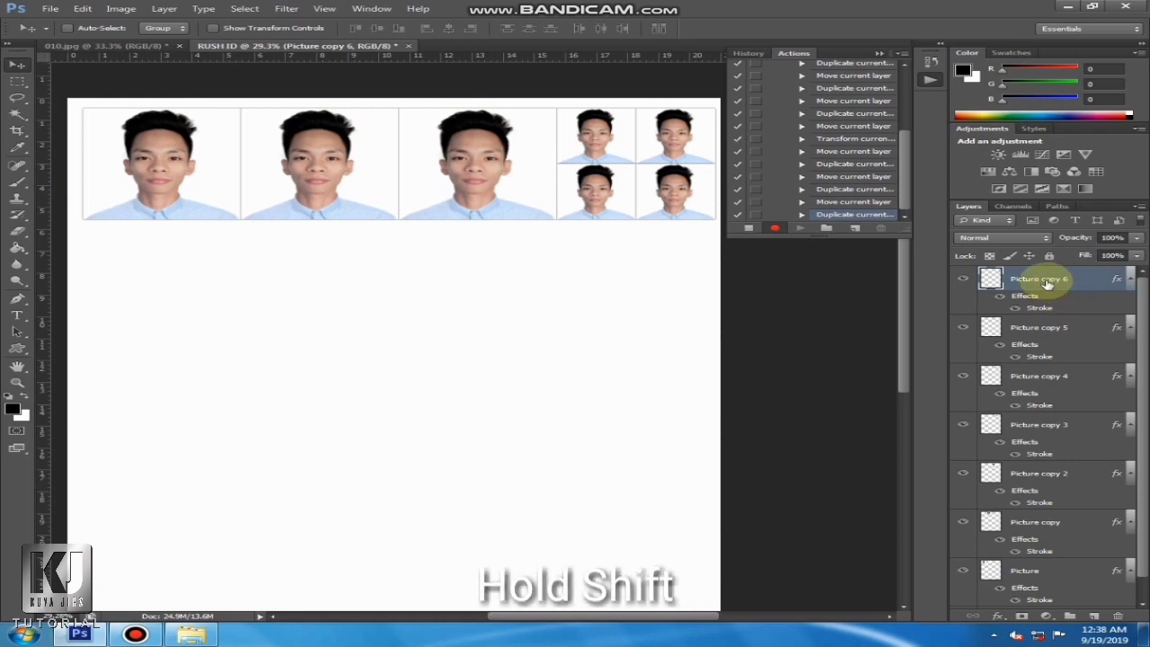
scroll(1069, 337, "down", 1)
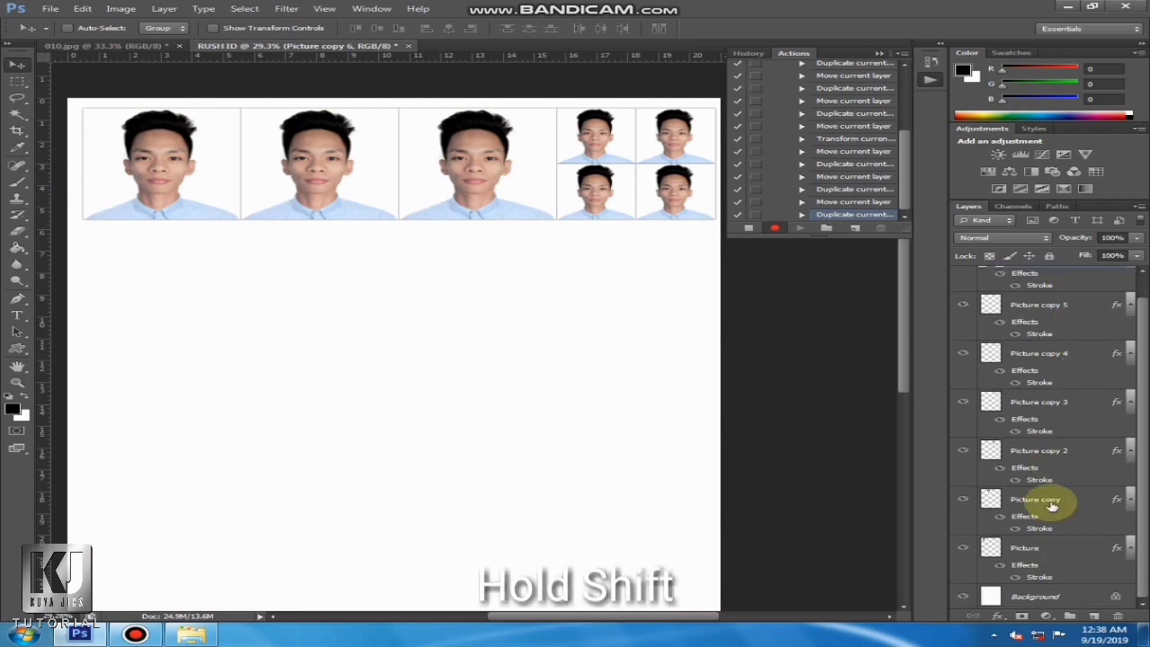
key("shift+Down")
left_click(557, 250)
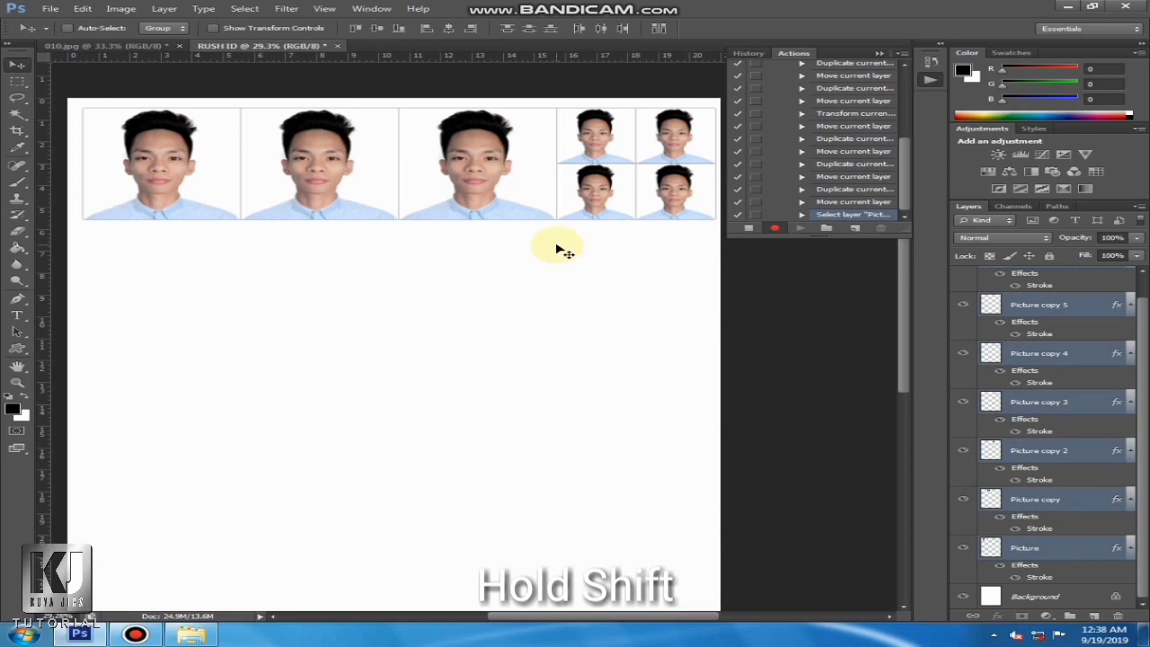
- Nudge the selected photo strip left three times, then zoom out to the whole page
key("shift+Left")
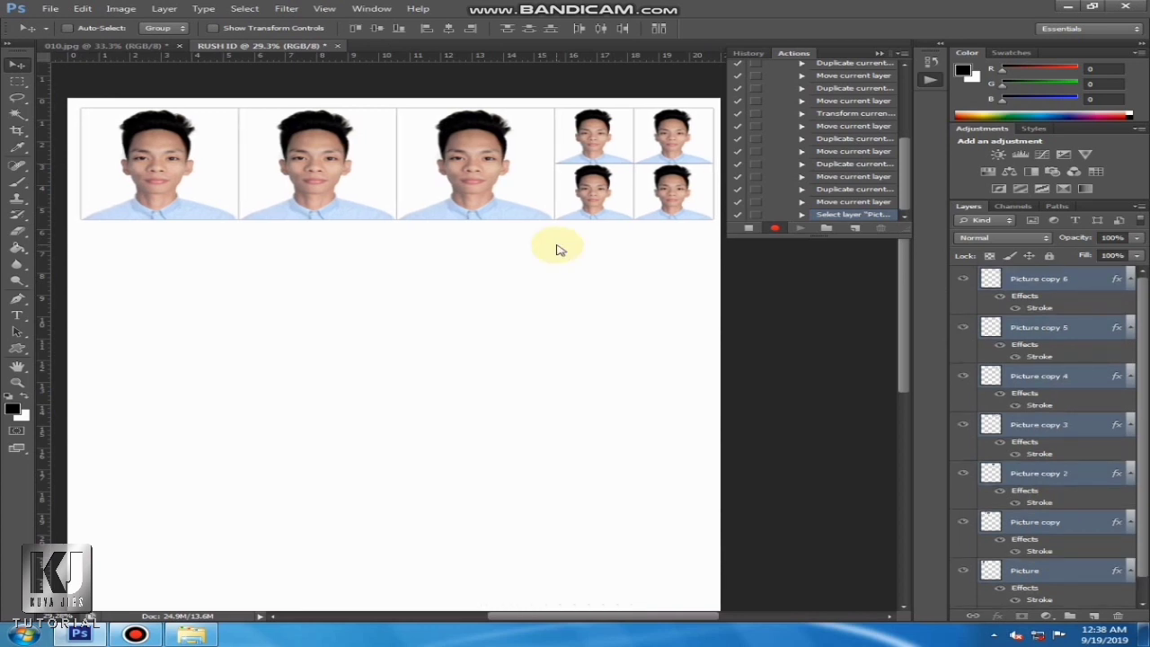
key("shift+Left")
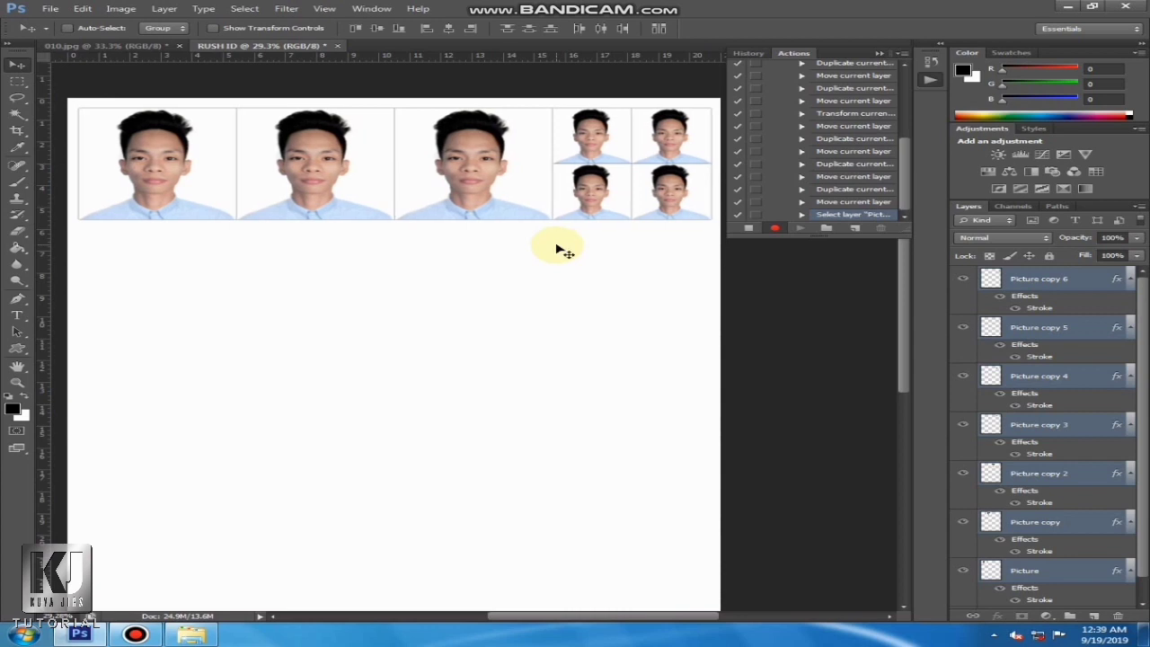
key("shift+Left")
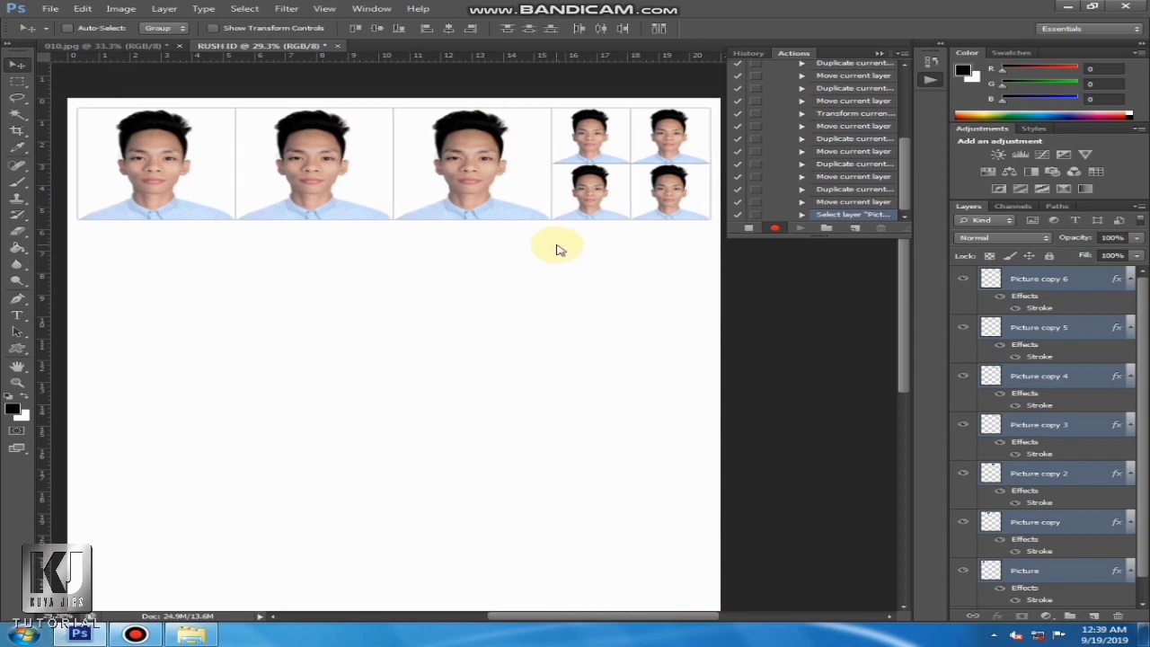
key("ctrl+minus")
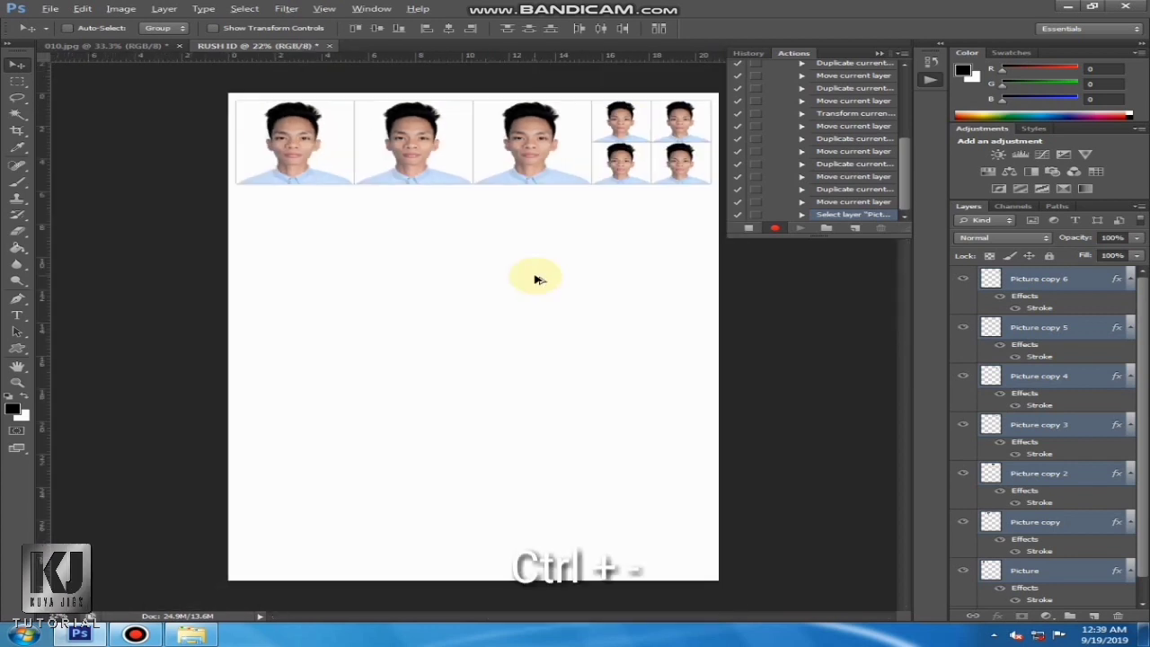
key("alt")
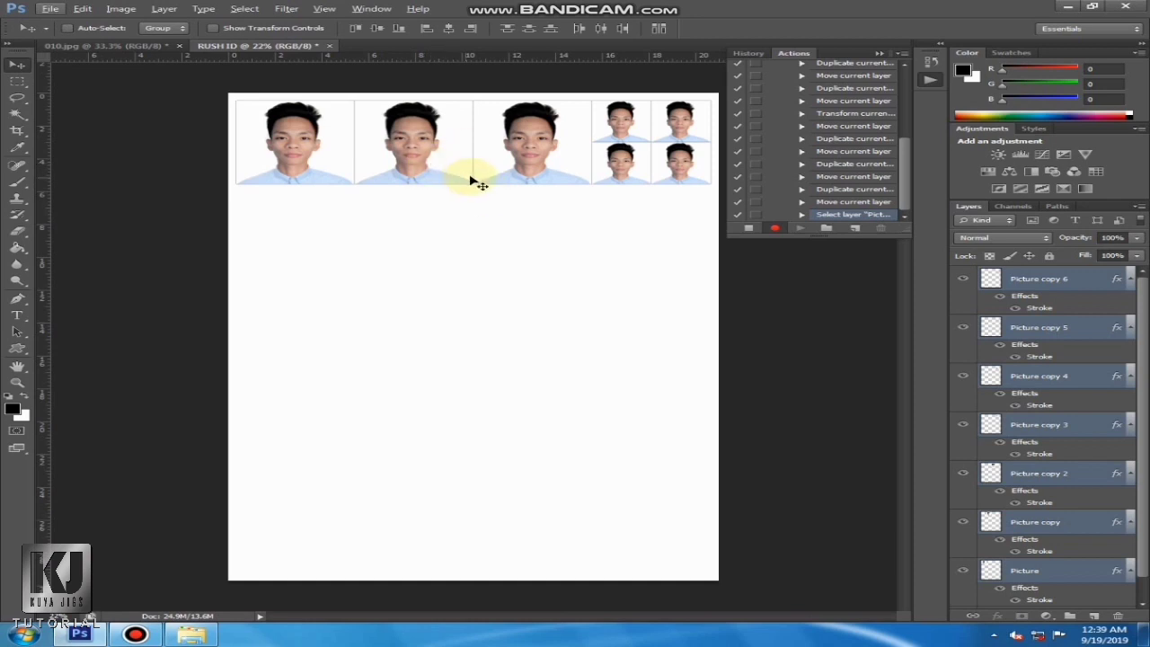
- Stop recording the RUSH ID action and collapse its list of steps
left_click(751, 235)
left_click_drag(911, 170, 902, 90)
left_click(787, 91)
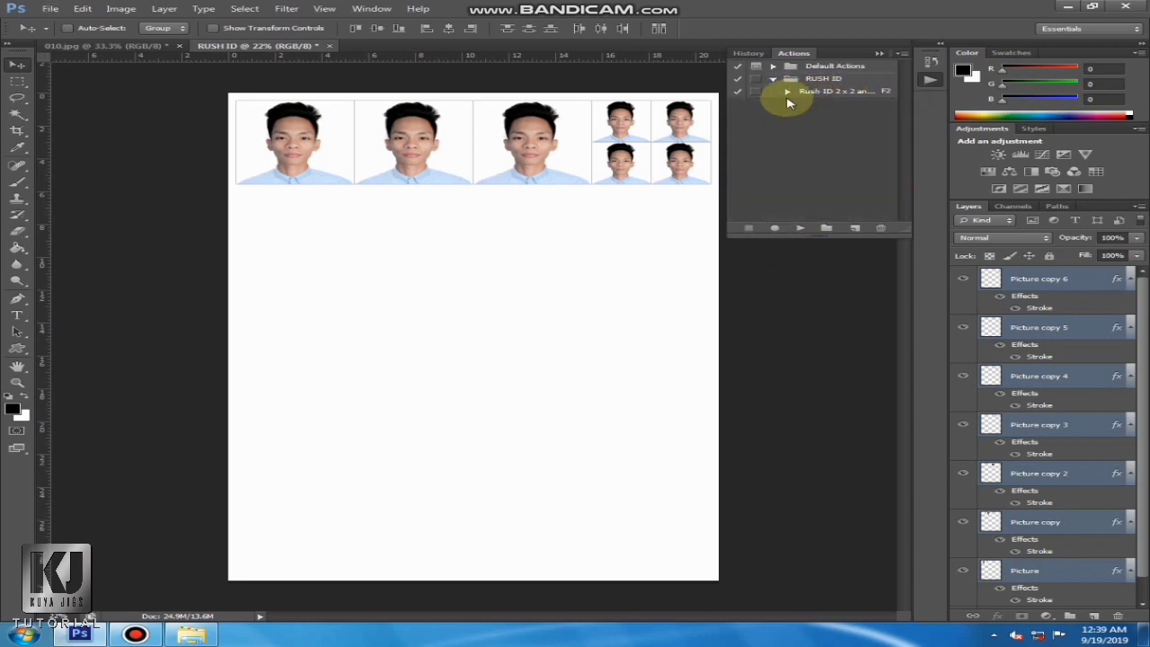
left_click(816, 91)
left_click(788, 91)
left_click(787, 91)
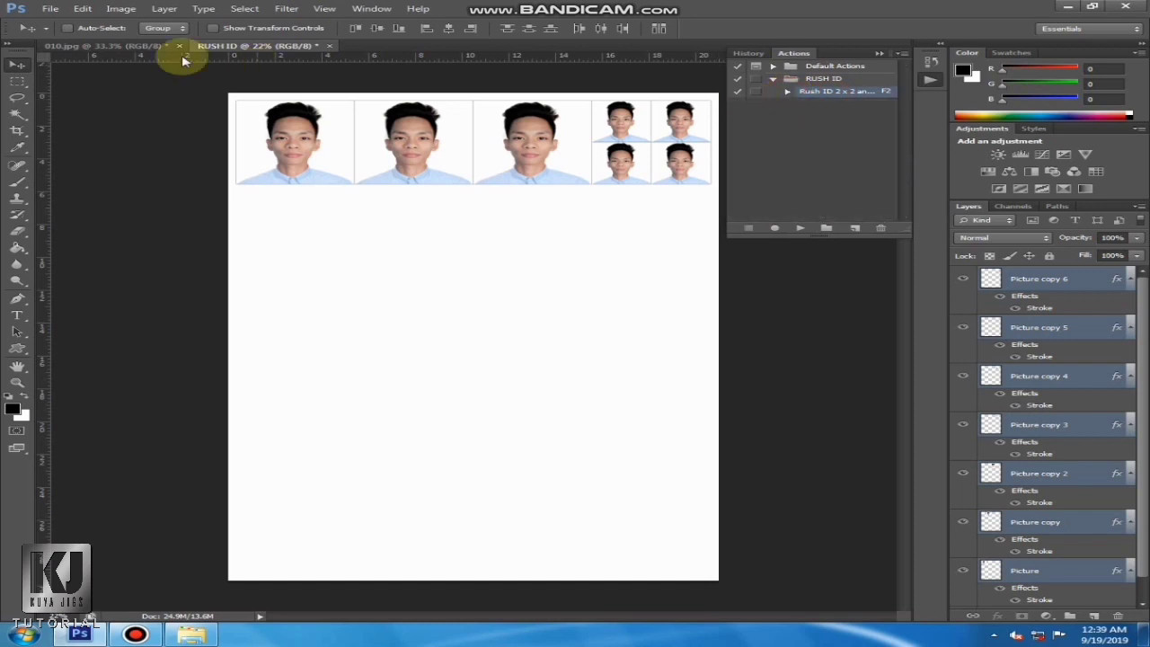
- Close the RUSH ID page and 010.jpg without saving either
left_click(329, 45)
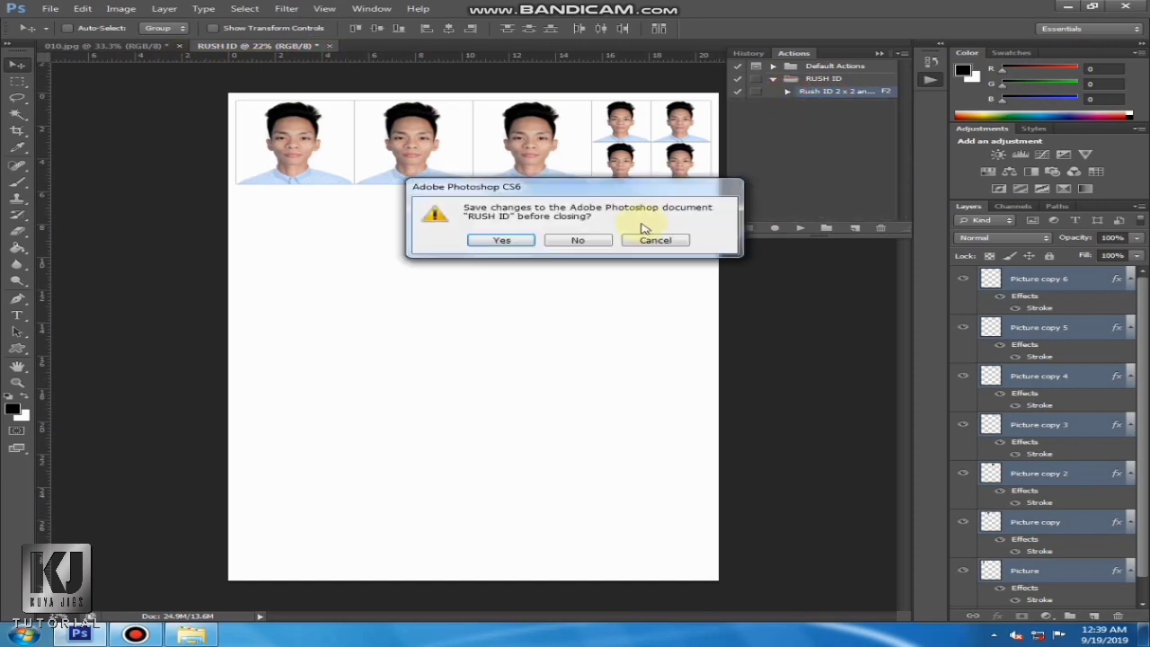
left_click(578, 240)
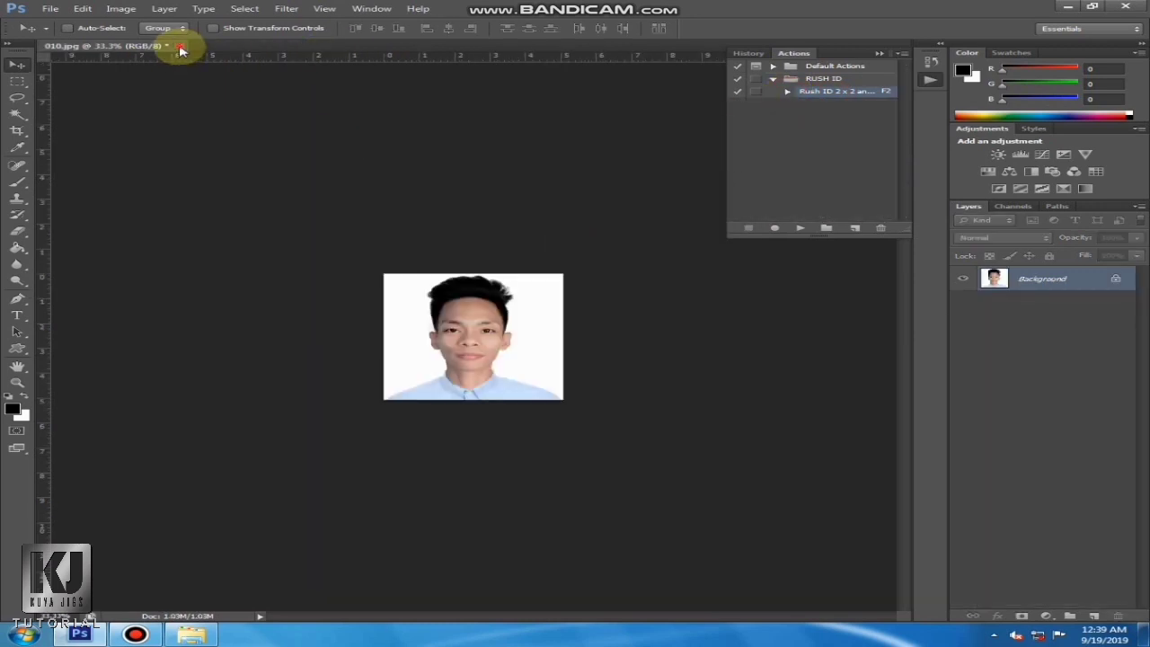
left_click(180, 47)
left_click(607, 238)
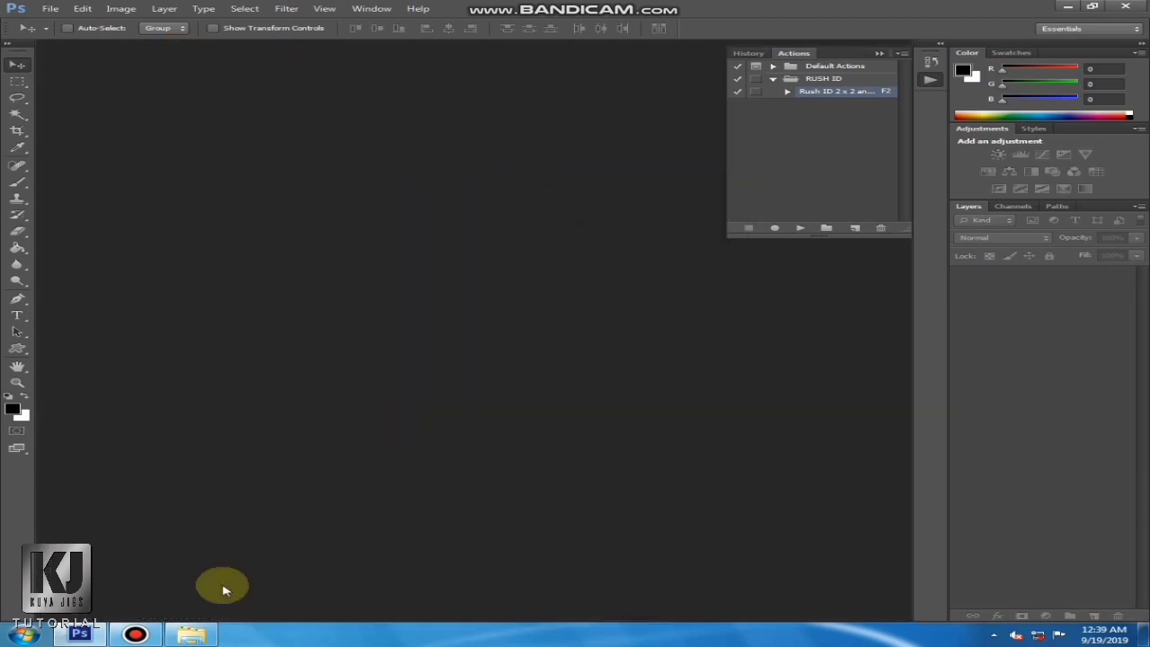
- Open 010 from the Rush ID folder and resize it to 2 inches wide at 300 pixels/inch
left_click(191, 634)
left_click_drag(346, 207, 450, 268)
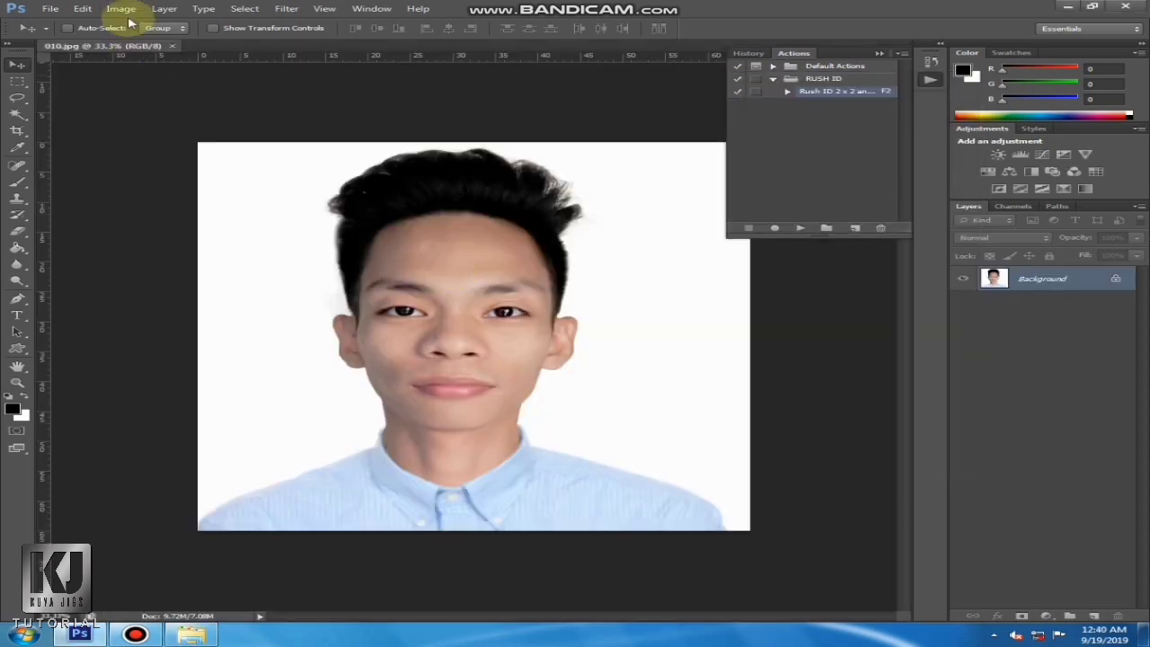
left_click(123, 9)
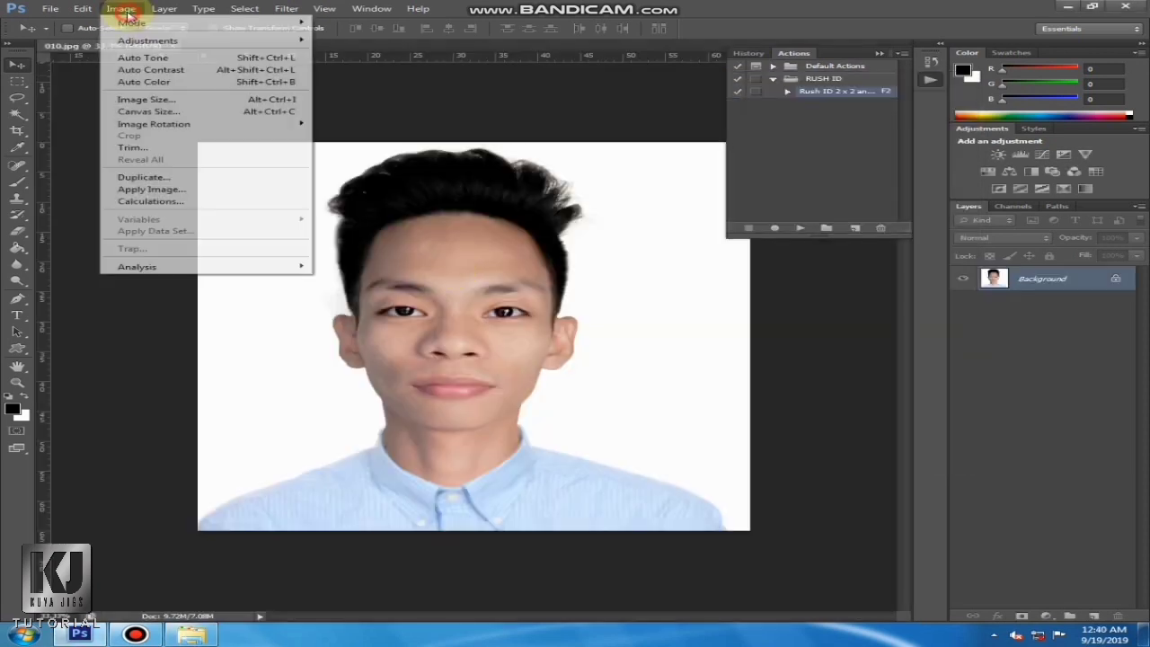
left_click(137, 98)
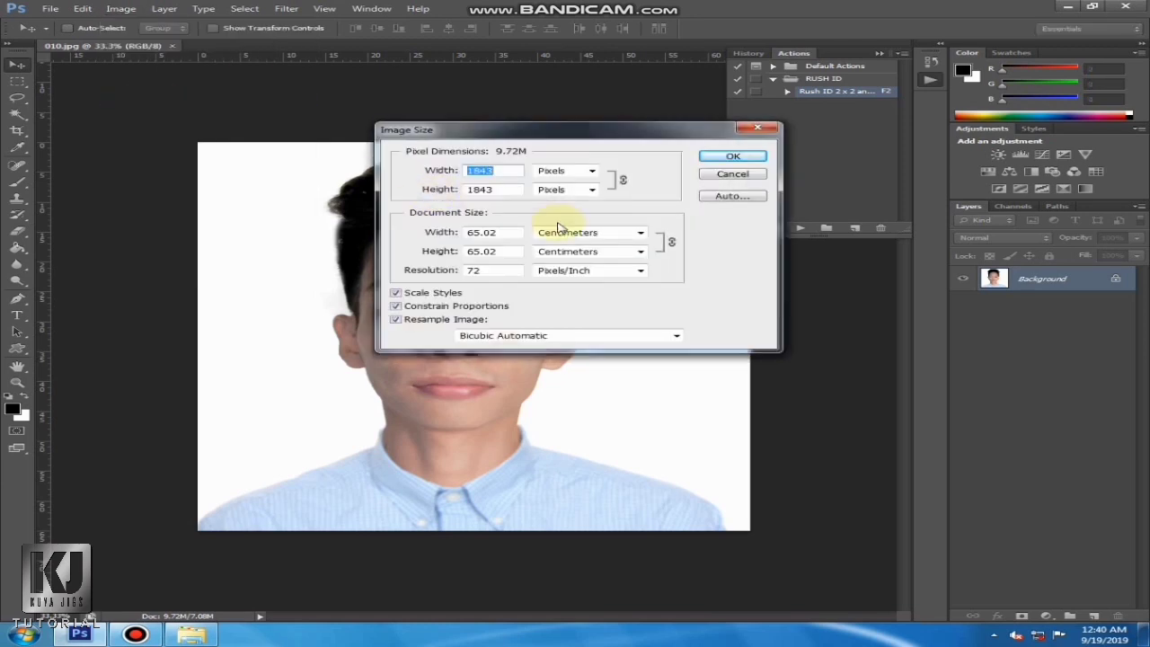
left_click(562, 232)
left_click(558, 254)
left_click_drag(514, 234, 403, 236)
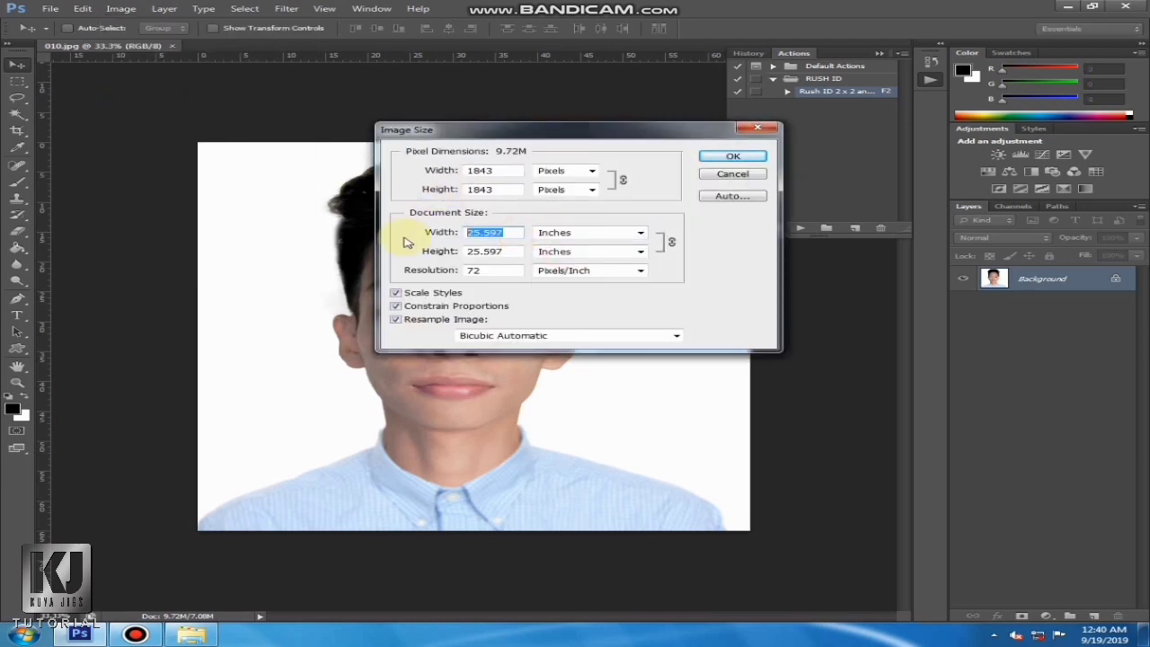
type("2")
left_click_drag(485, 271, 407, 270)
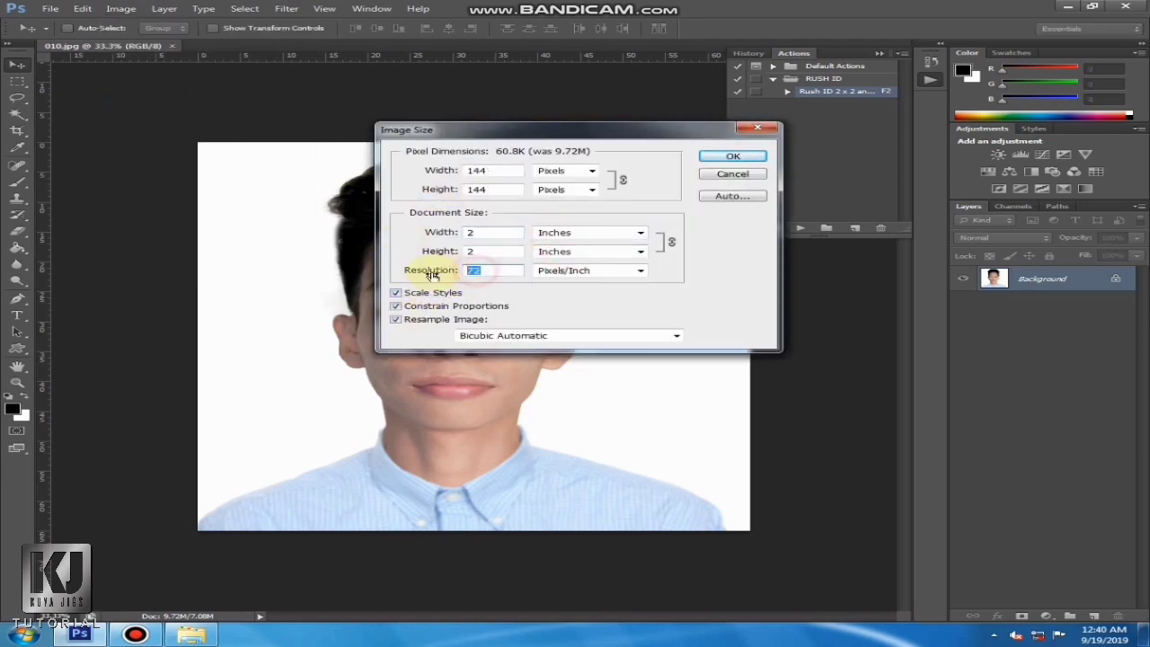
type("300")
left_click(736, 159)
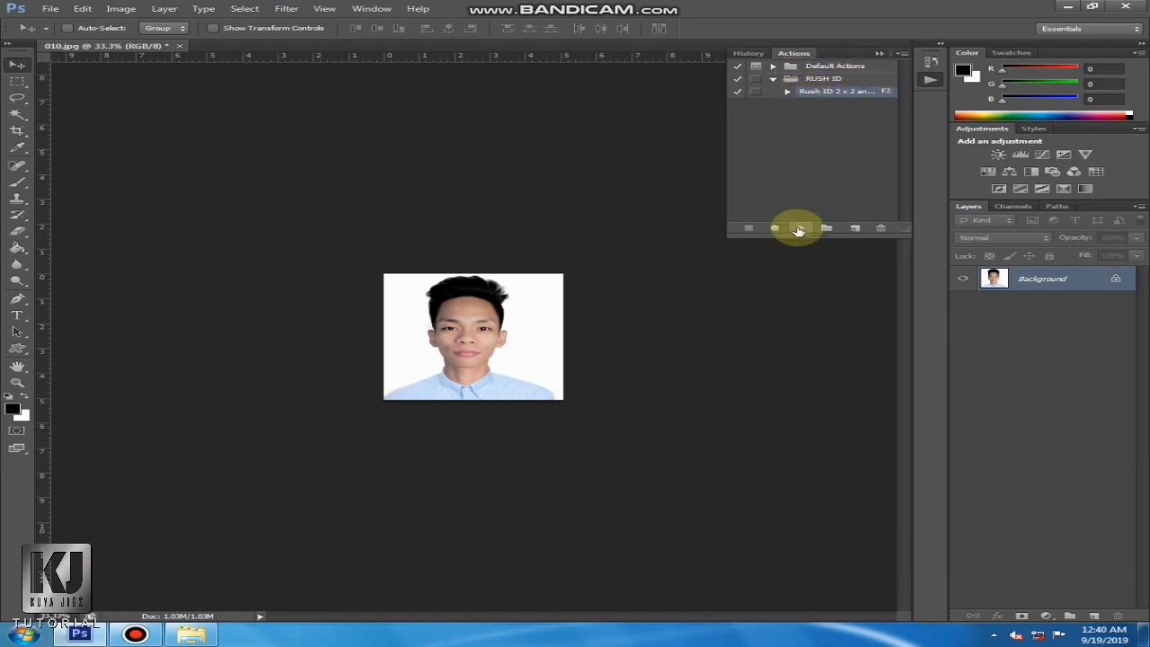
- Play the Rush ID 2 x 2 and 1 x 1 action on the 600 × 600 px photo
left_click(799, 229)
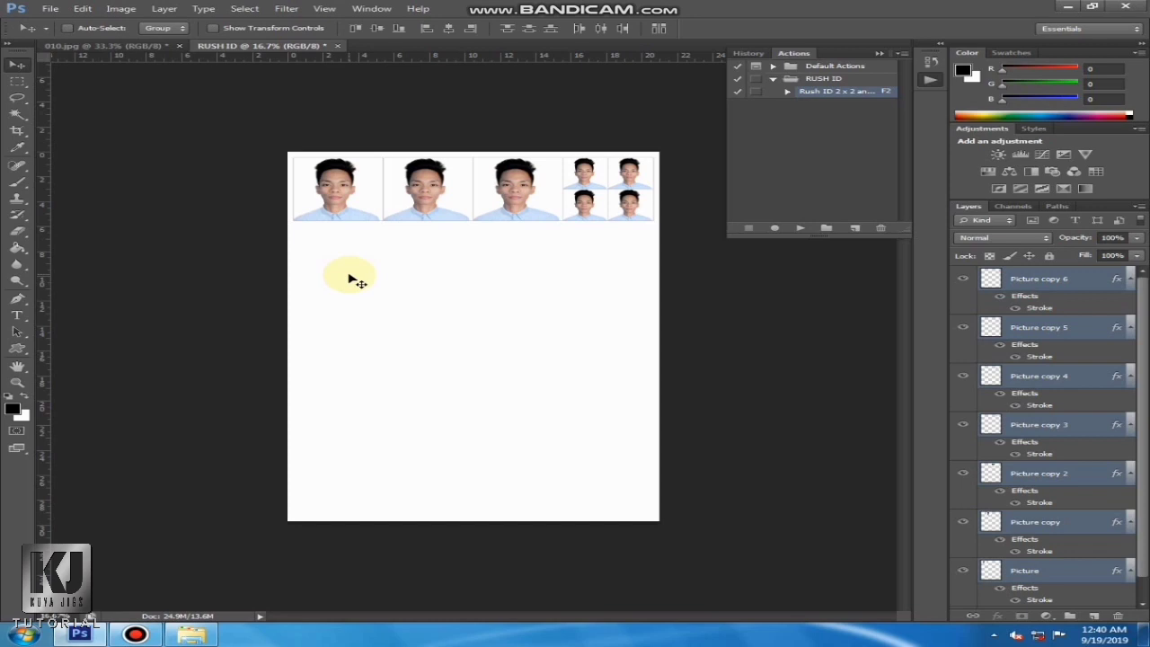
- Close the RUSH ID page unsaved, set 010.jpg to 72 ppi (144 × 144 px), and select the Rush ID action
left_click(337, 45)
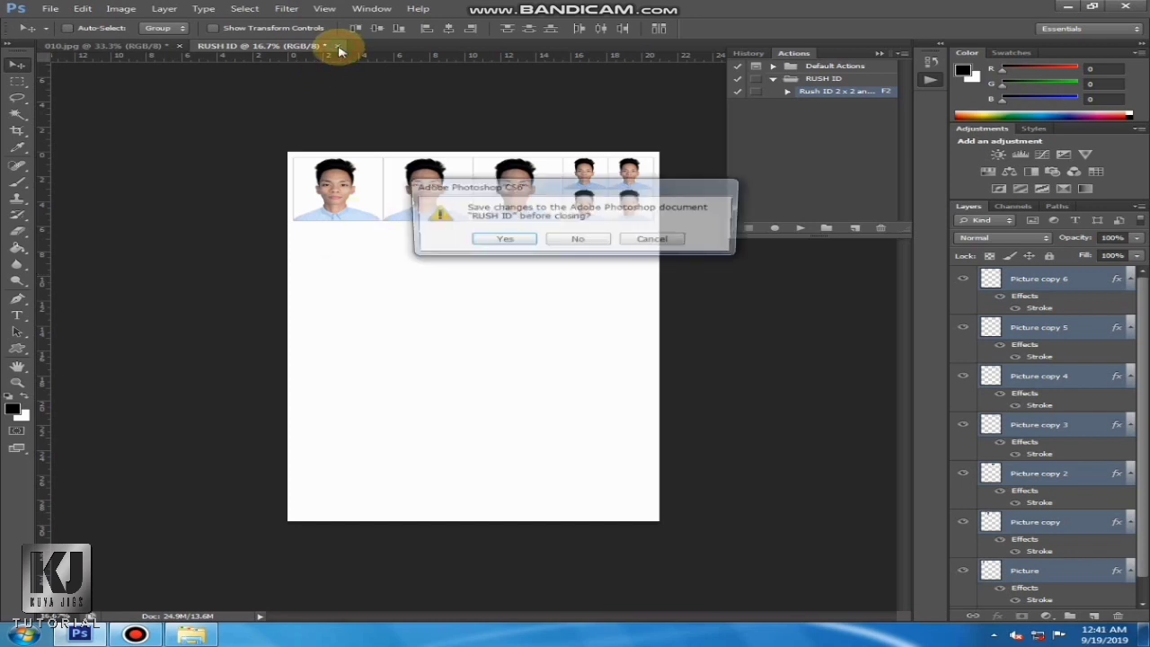
left_click(580, 247)
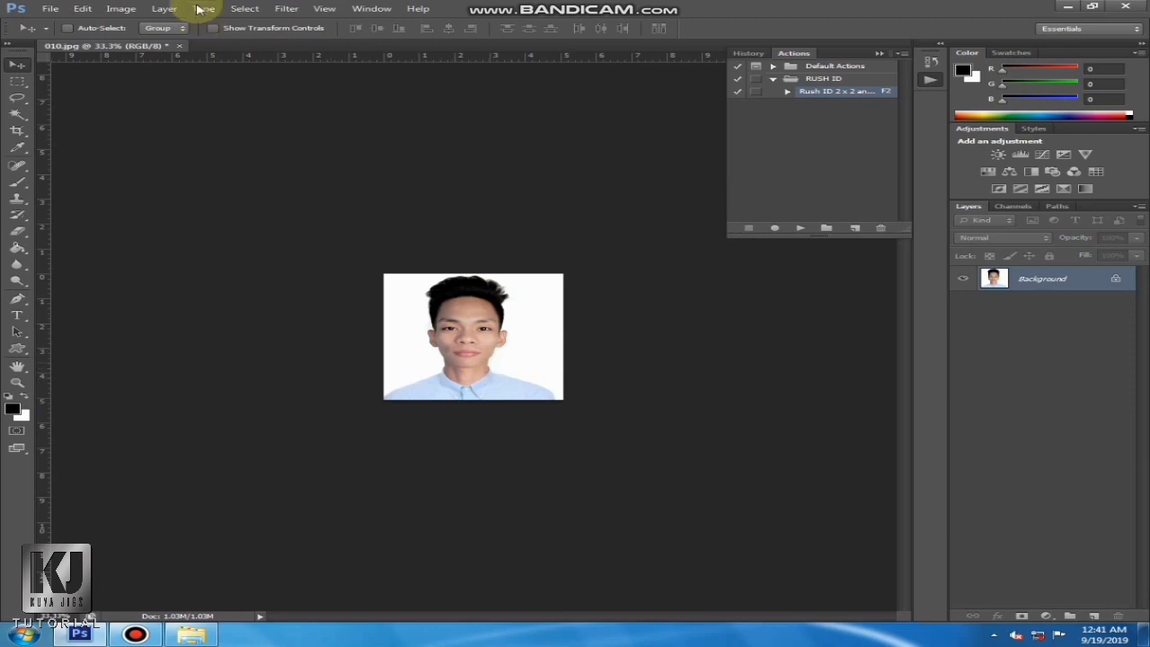
left_click(122, 9)
left_click(159, 102)
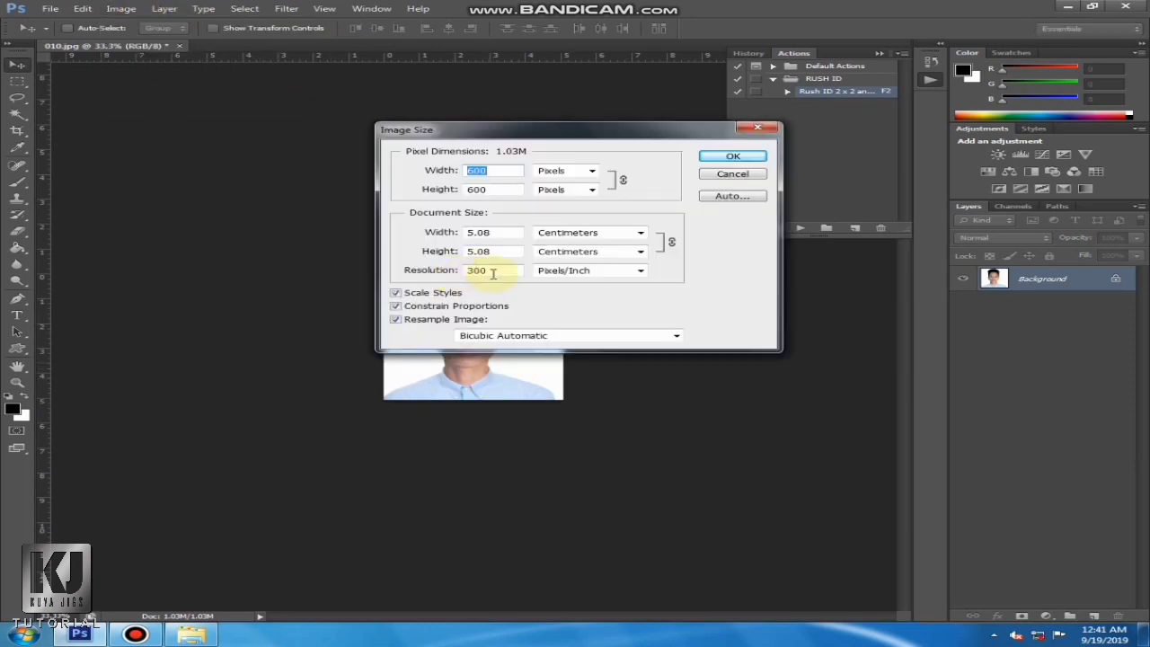
left_click_drag(476, 270, 367, 277)
type("72")
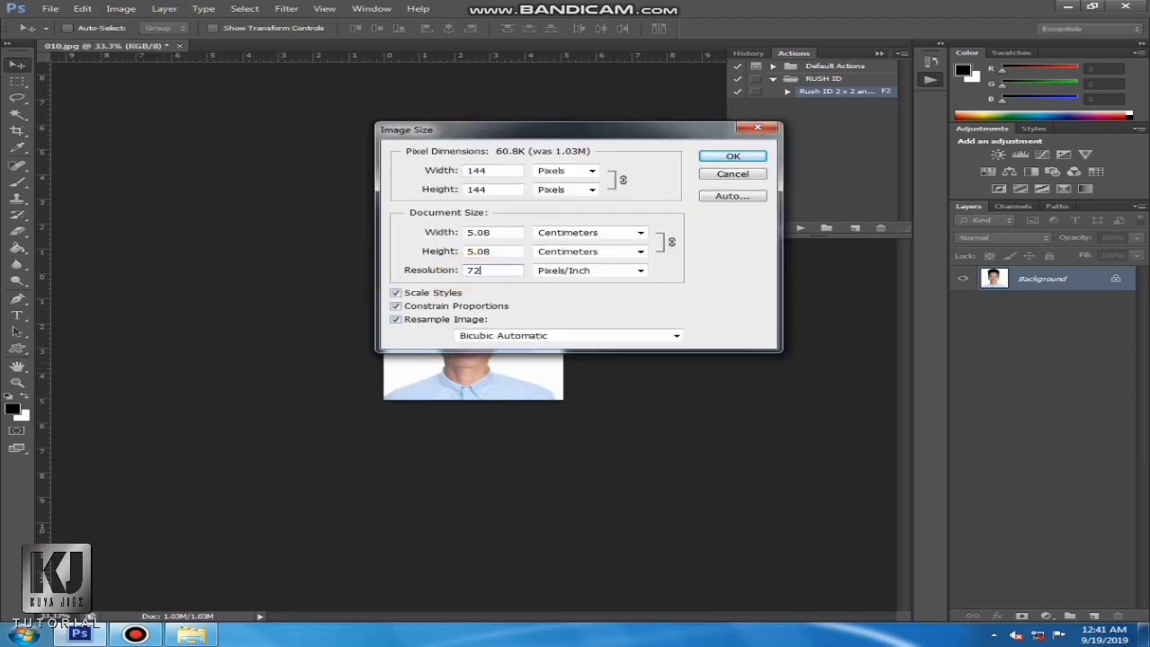
left_click(748, 158)
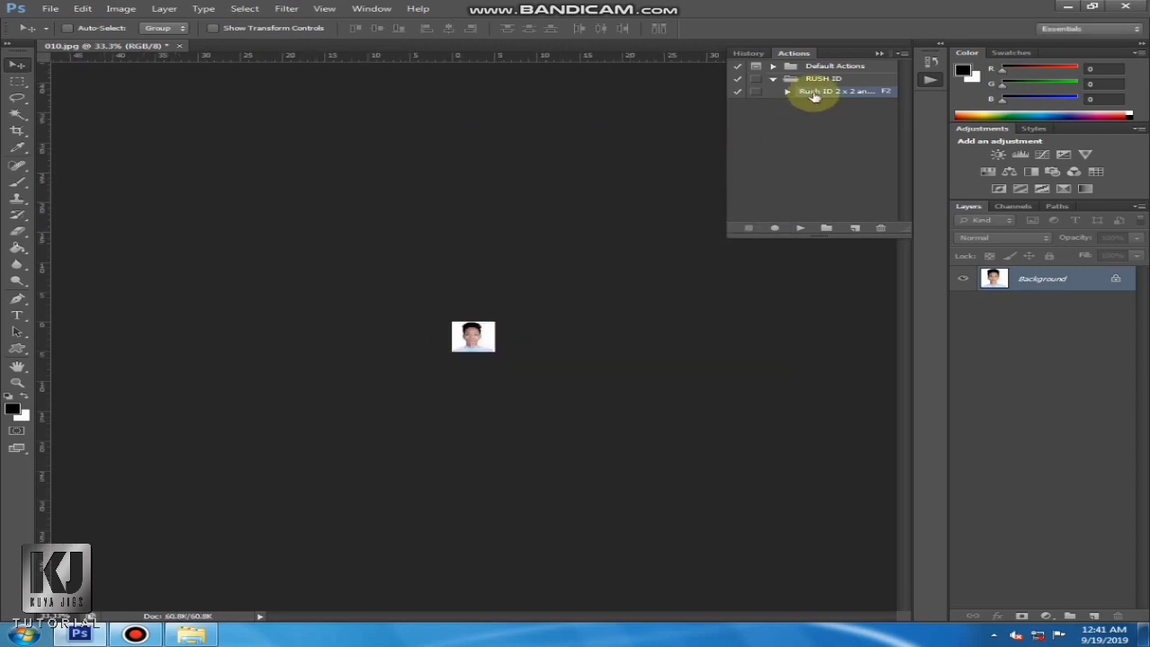
left_click(819, 90)
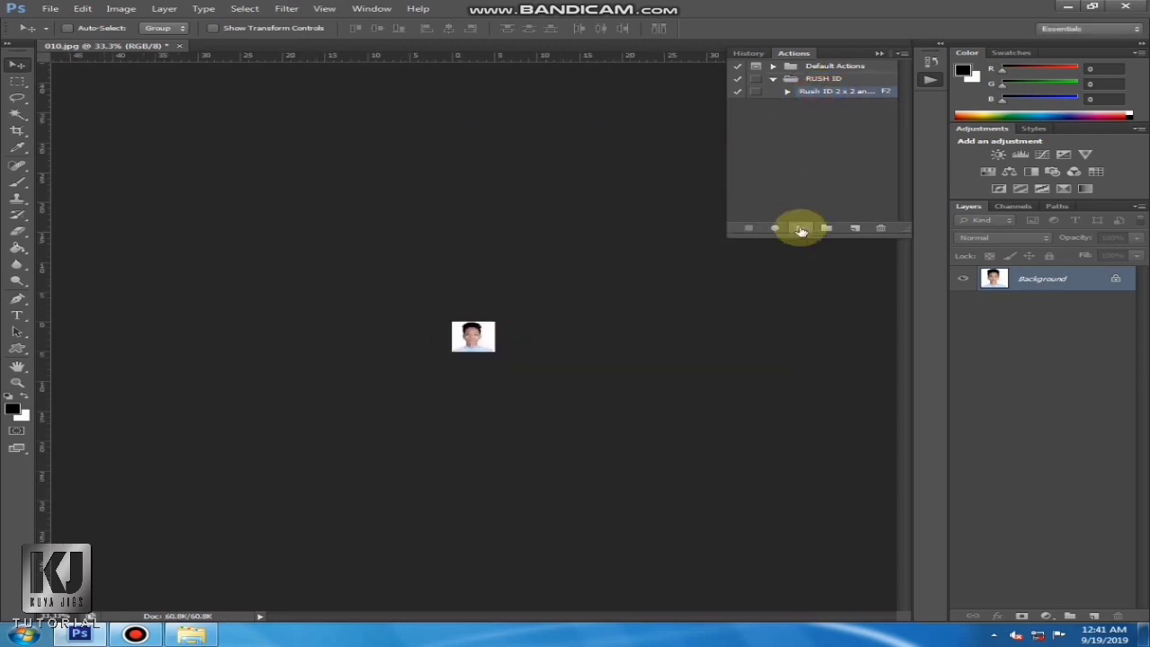
- Play the Rush ID action on the 144 × 144 px, 72 ppi photo
left_click(800, 229)
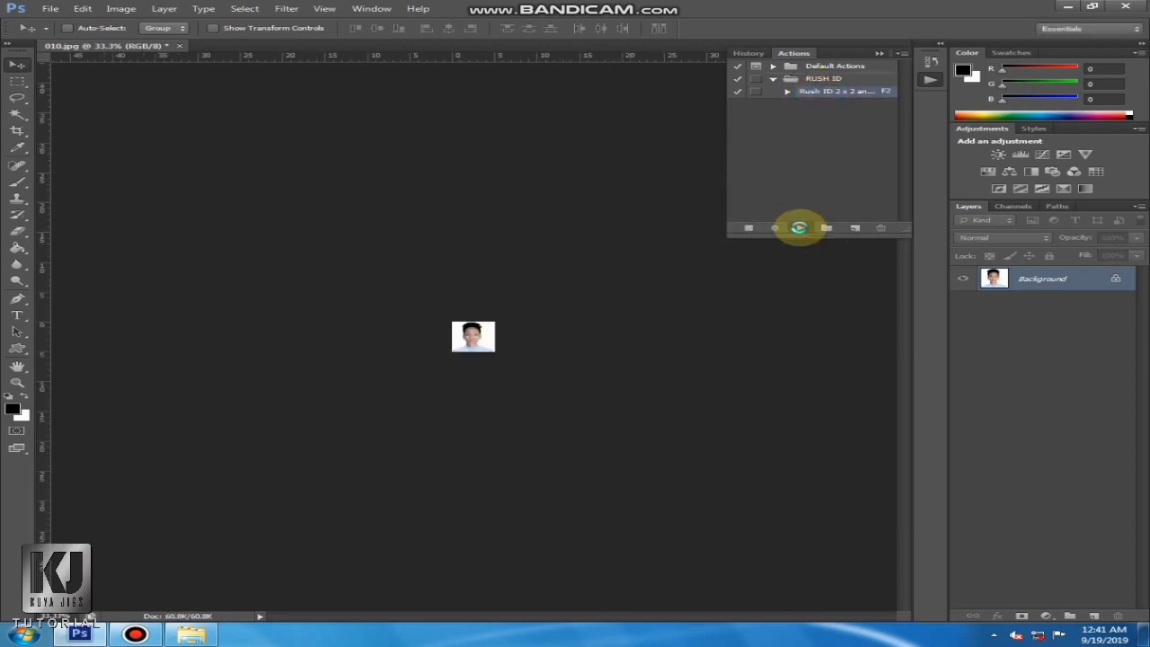